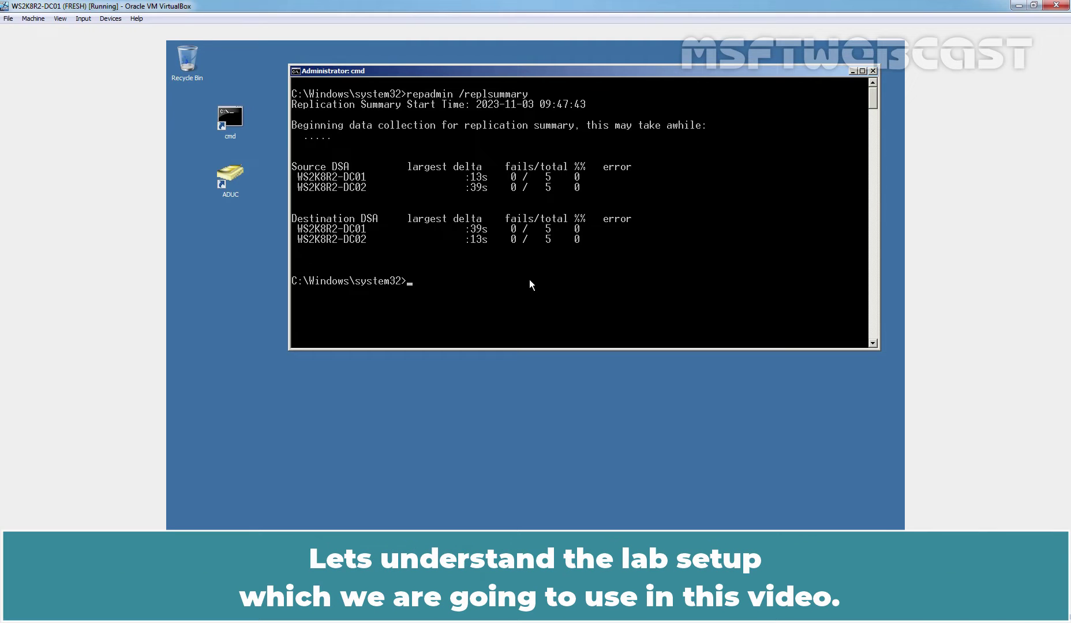
In Active Directory Users and Computers, list the domain controllers of msftwebcast.com and widen the Name column to show their full names.
left_click(222, 185)
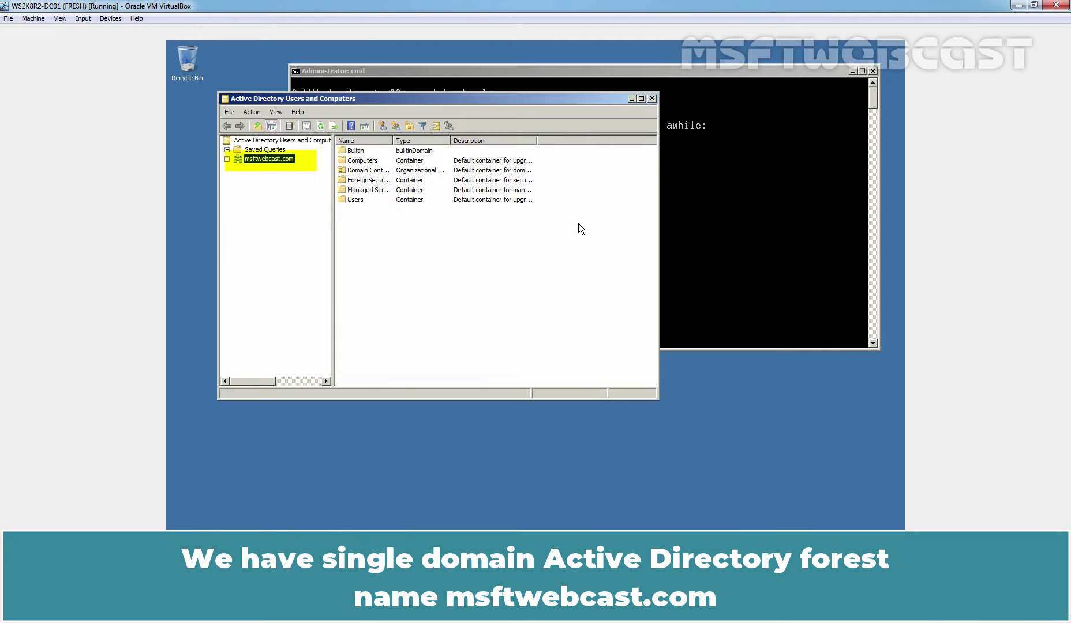
double_click(275, 159)
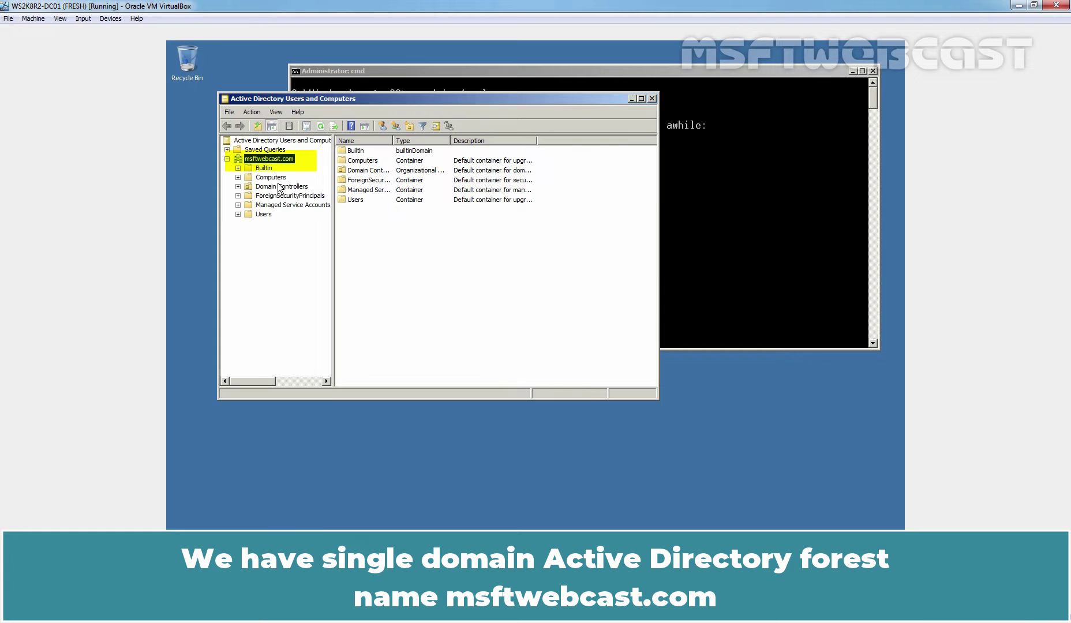
left_click(281, 188)
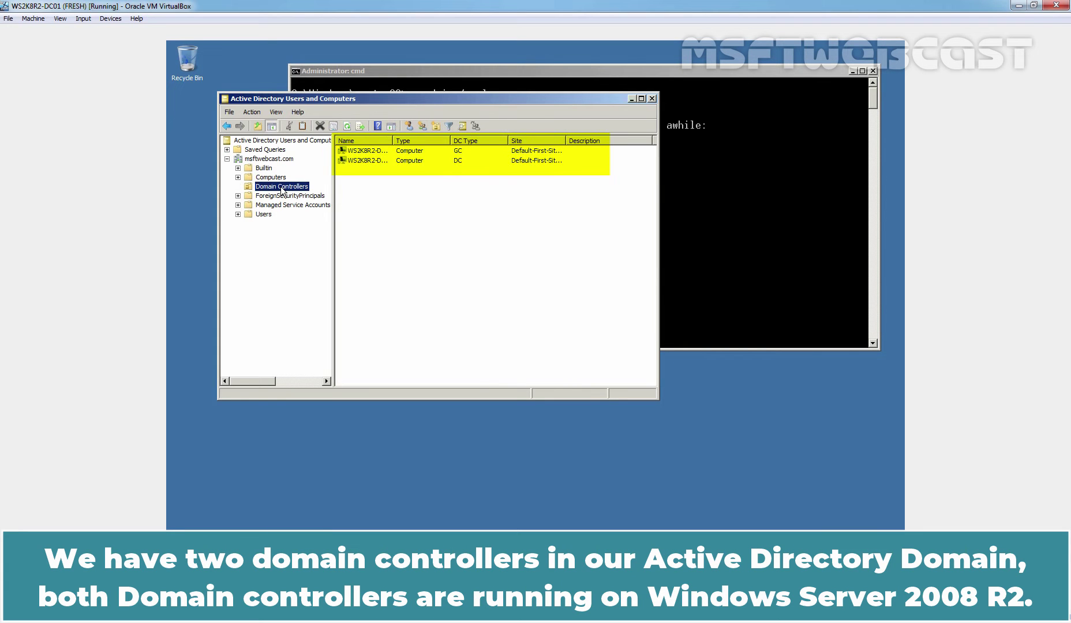
left_click_drag(393, 146, 449, 153)
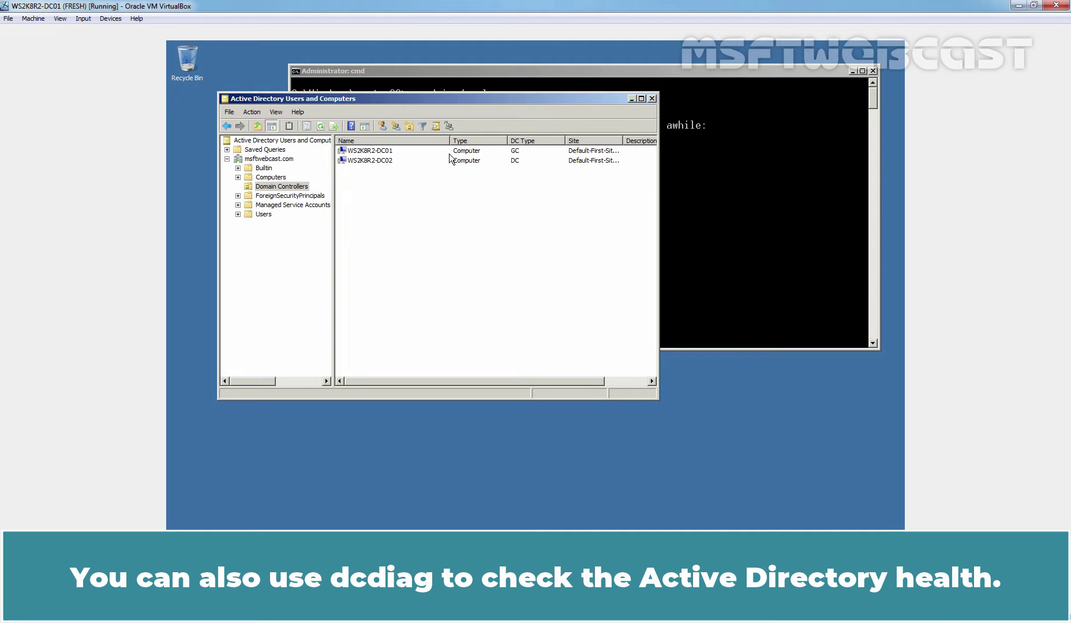
Open the properties of the msftwebcast.com domain to check its domain and forest functional levels.
left_click(741, 186)
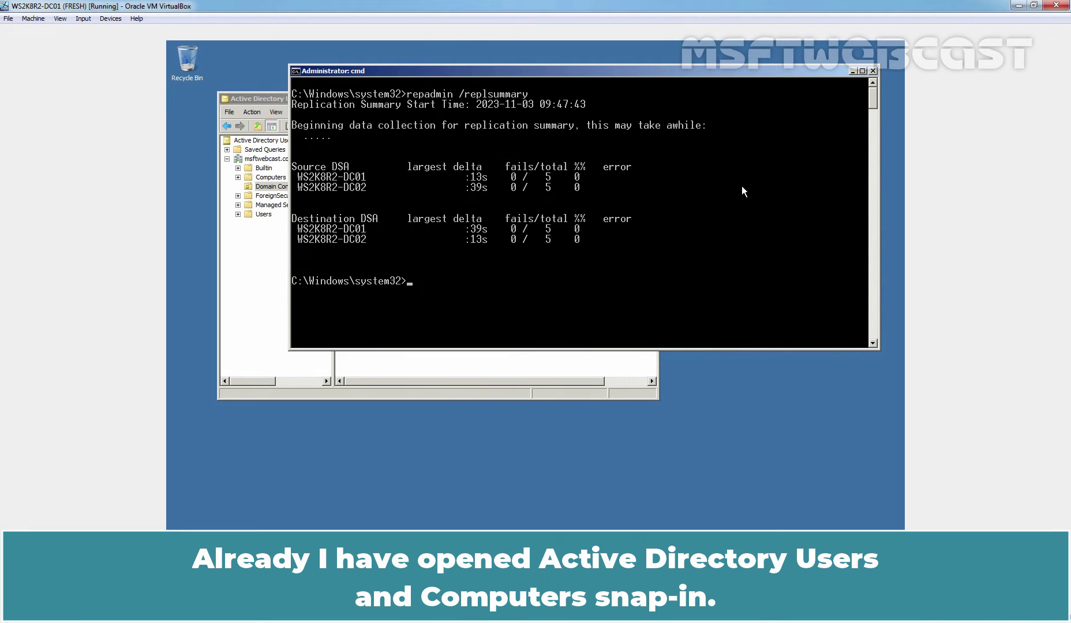
left_click(243, 277)
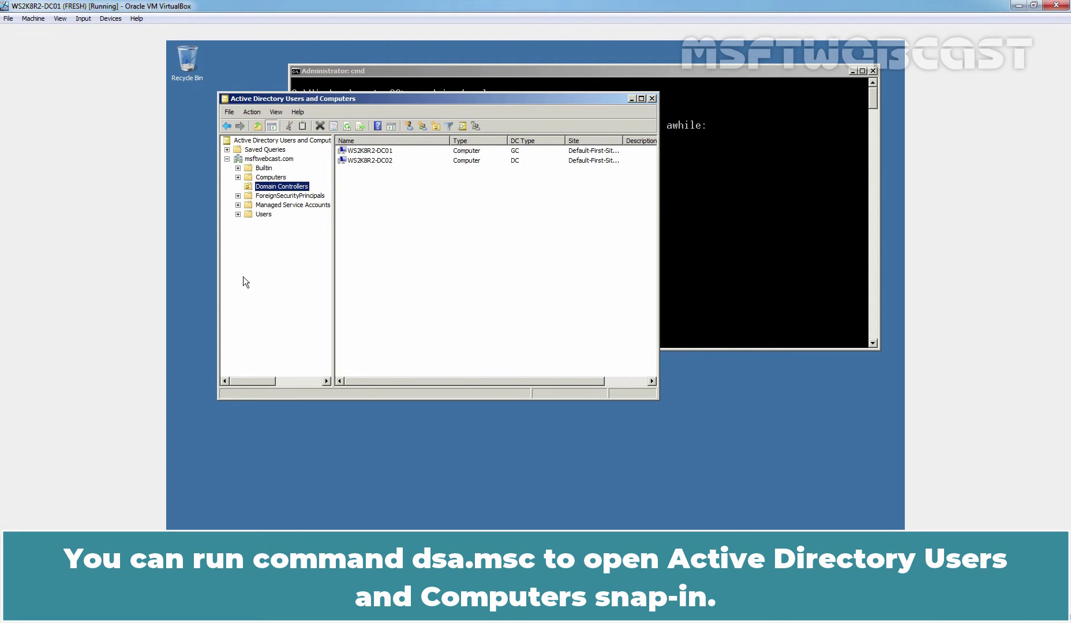
left_click(263, 161)
right_click(263, 161)
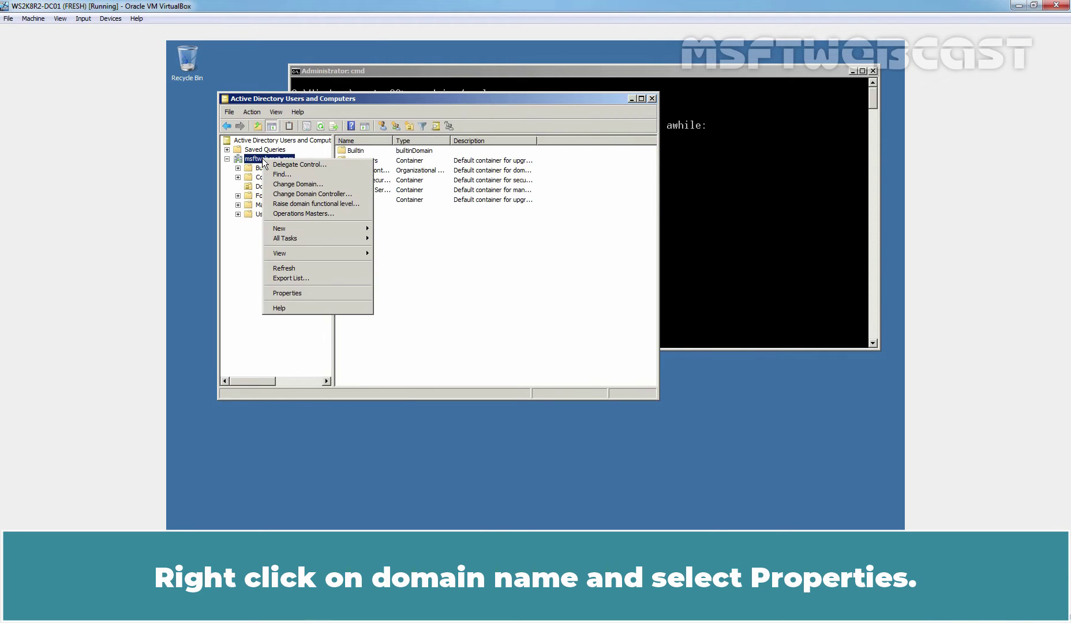
left_click(296, 292)
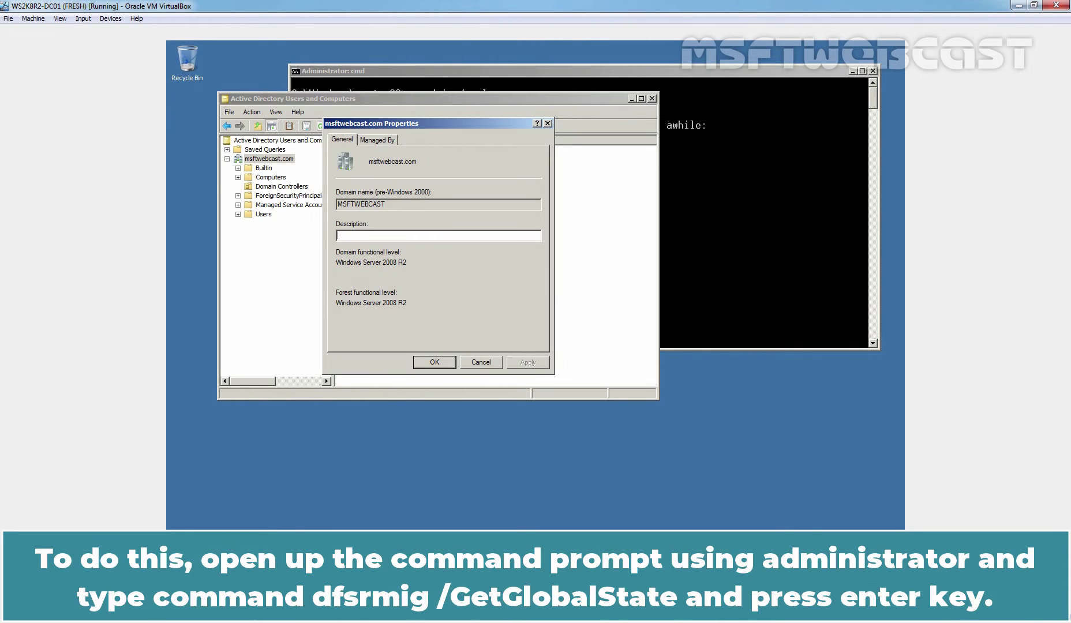
Query the DFSR global migration state in the command prompt with dfsrmig /getglobalstate.
left_click(767, 265)
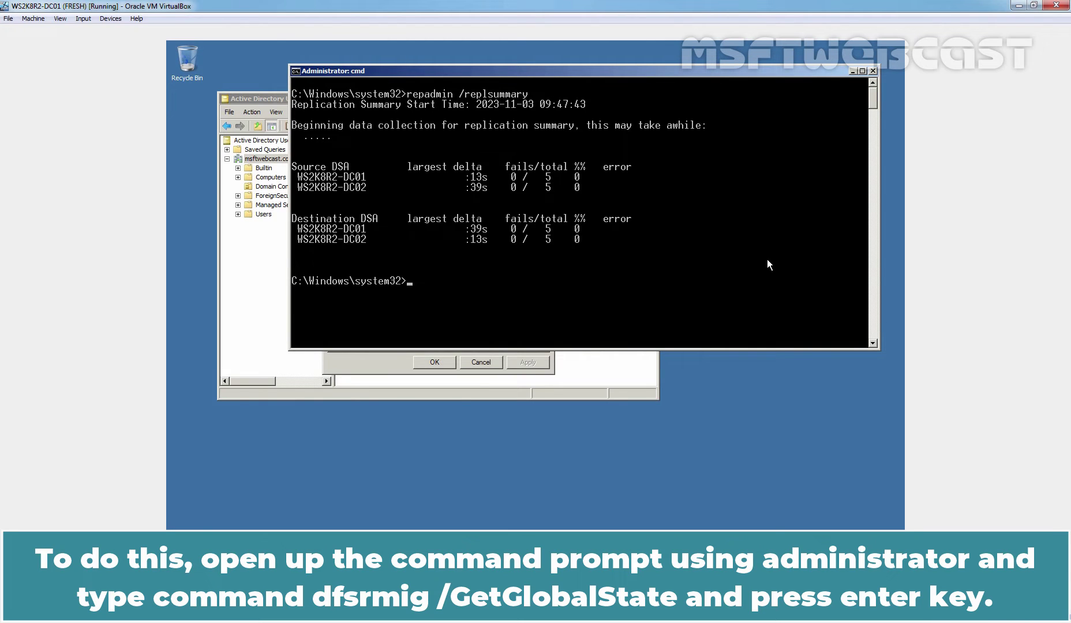
type("dfsrmig /getglobalstate")
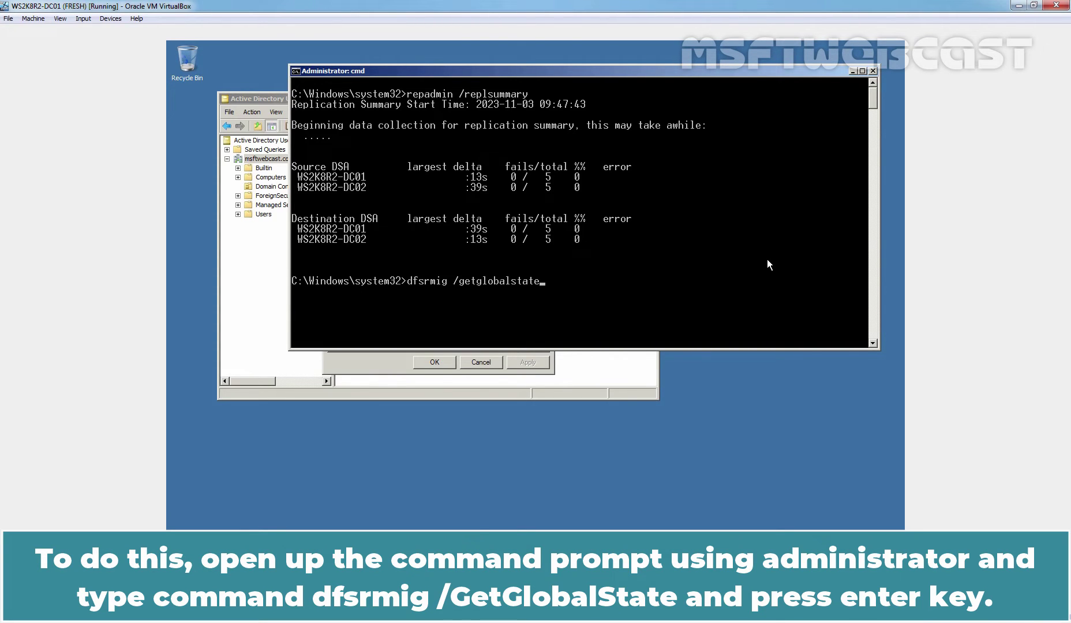
key("Return")
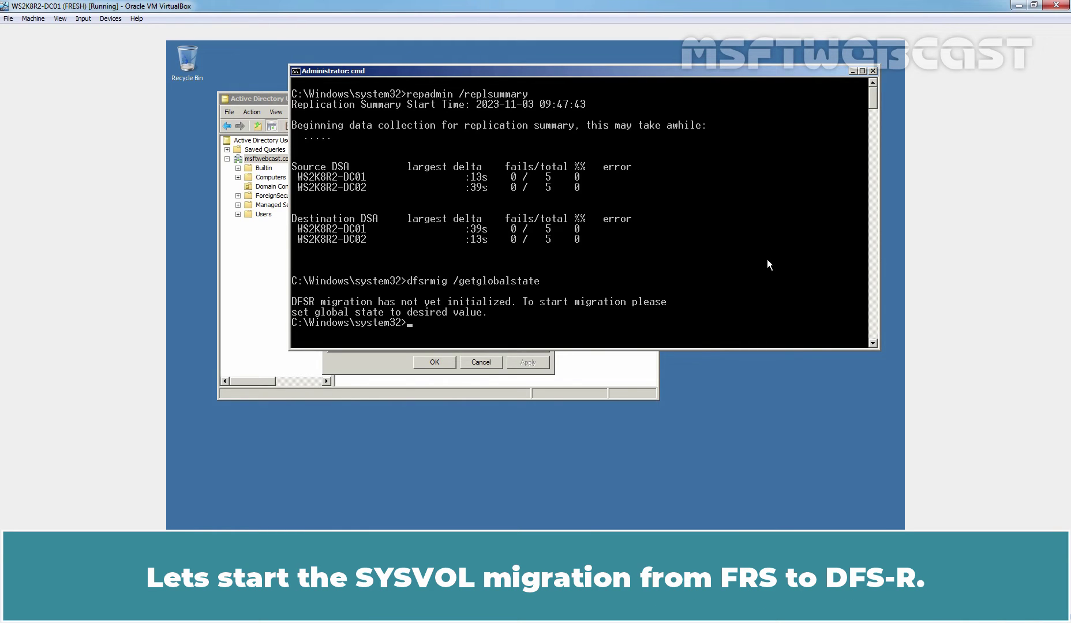
In a cleared console, list the shared folders with net share and query the migration state with dfsrmig /getmigrationstate.
type("cls")
key("Return")
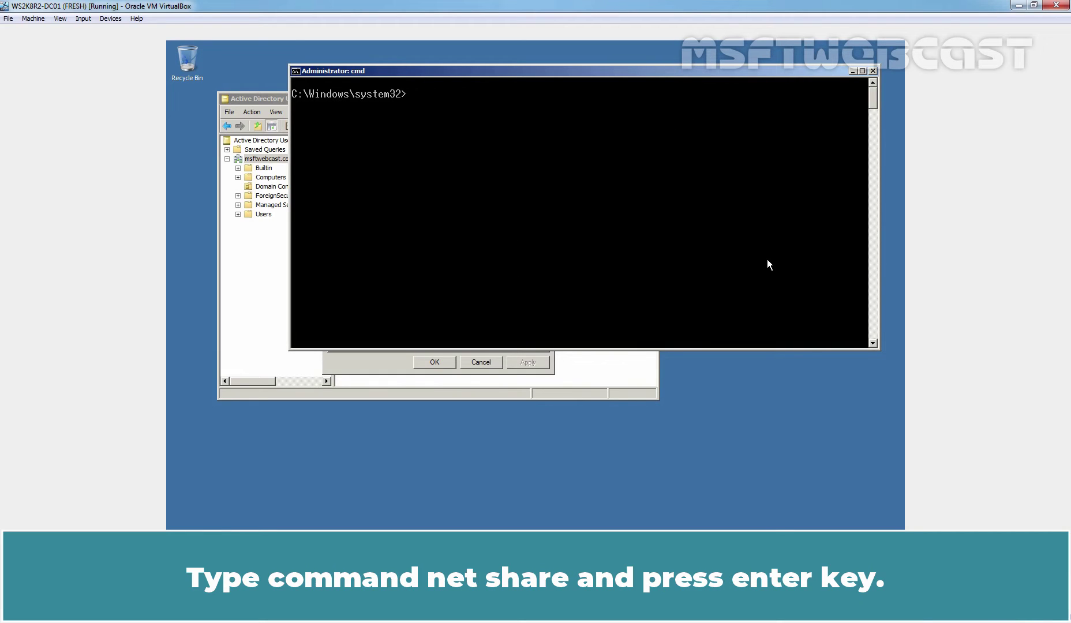
type("net share")
key("Return")
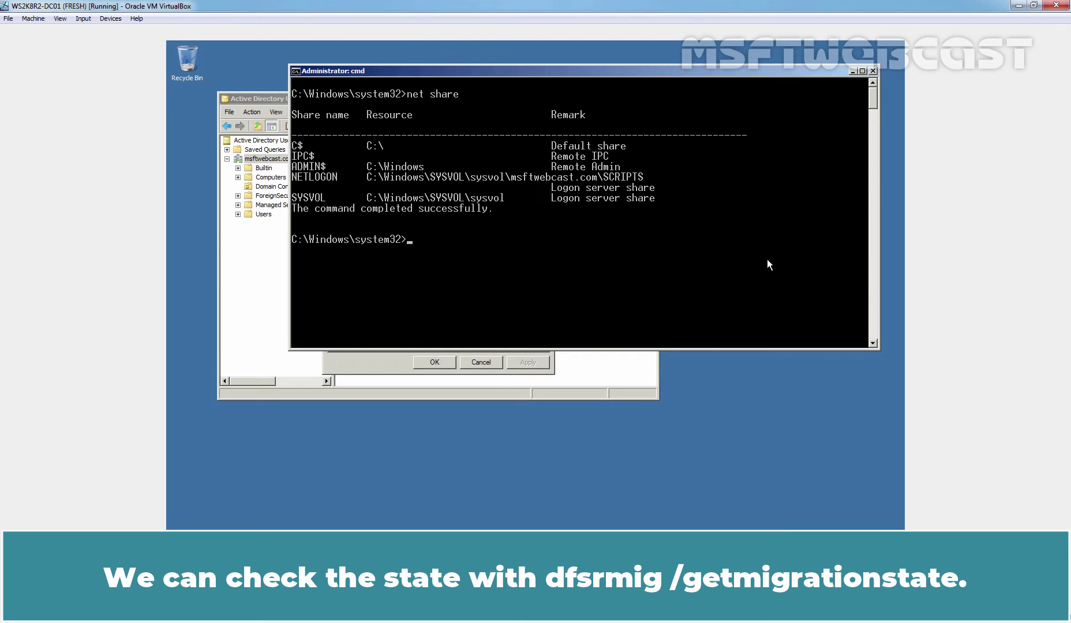
type("dfsrmig /getmigrationstate")
key("Return")
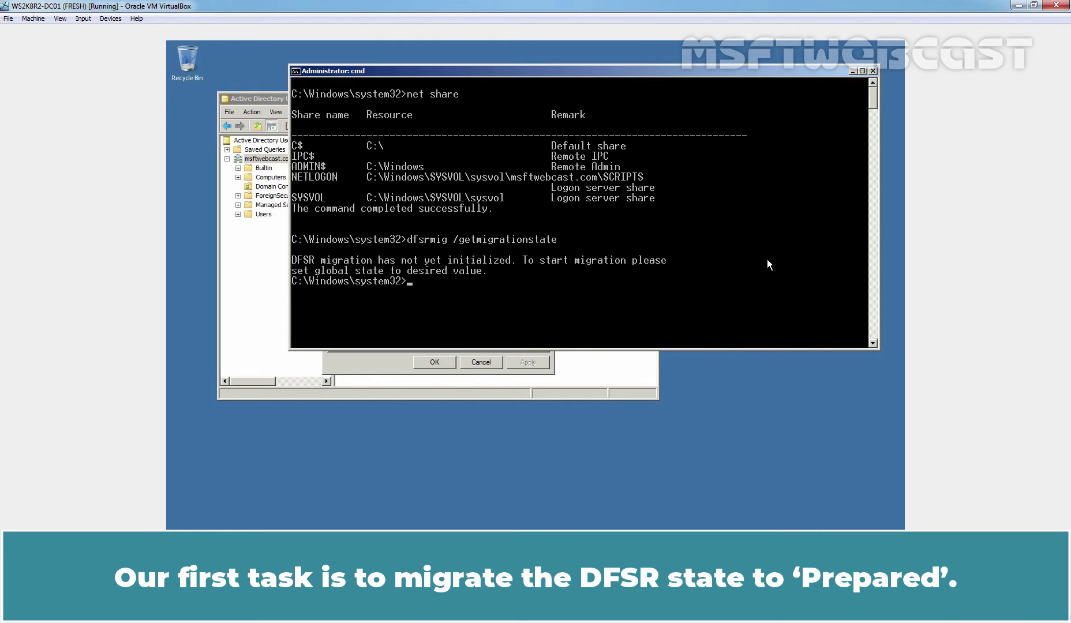
Clear the console and start the migration to the Prepared state with dfsrmig /setglobalstate 1.
type("cls")
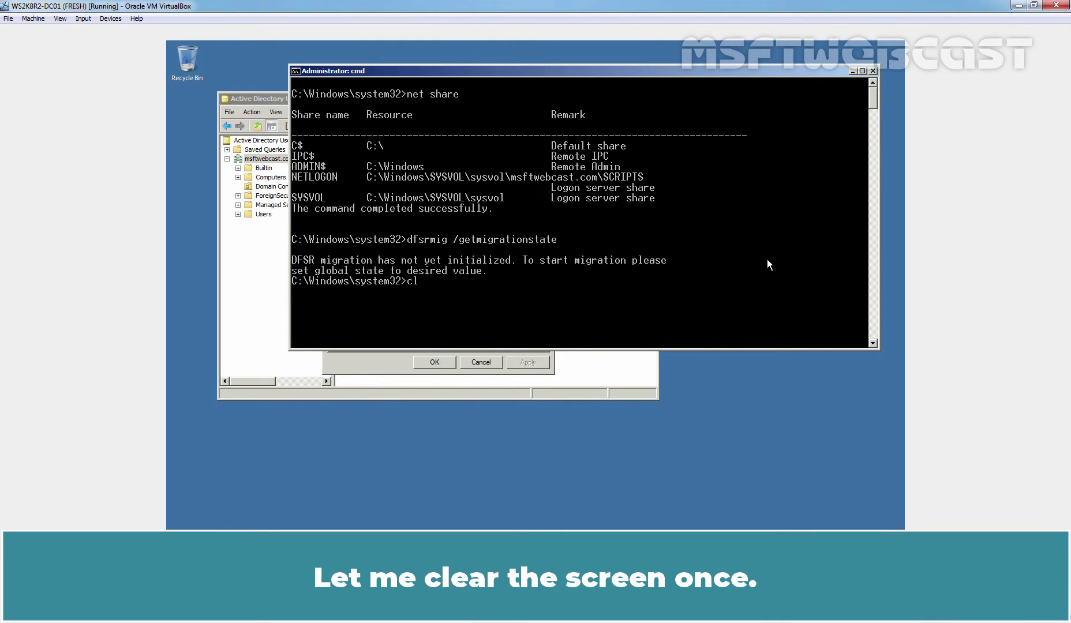
key("Return")
type("cls")
key("Up")
key("Up")
key("BackSpace")
key("BackSpace")
key("BackSpace")
key("BackSpace")
key("BackSpace")
key("BackSpace")
key("BackSpace")
key("BackSpace")
key("BackSpace")
key("BackSpace")
key("BackSpace")
key("BackSpace")
key("BackSpace")
key("BackSpace")
key("BackSpace")
key("BackSpace")
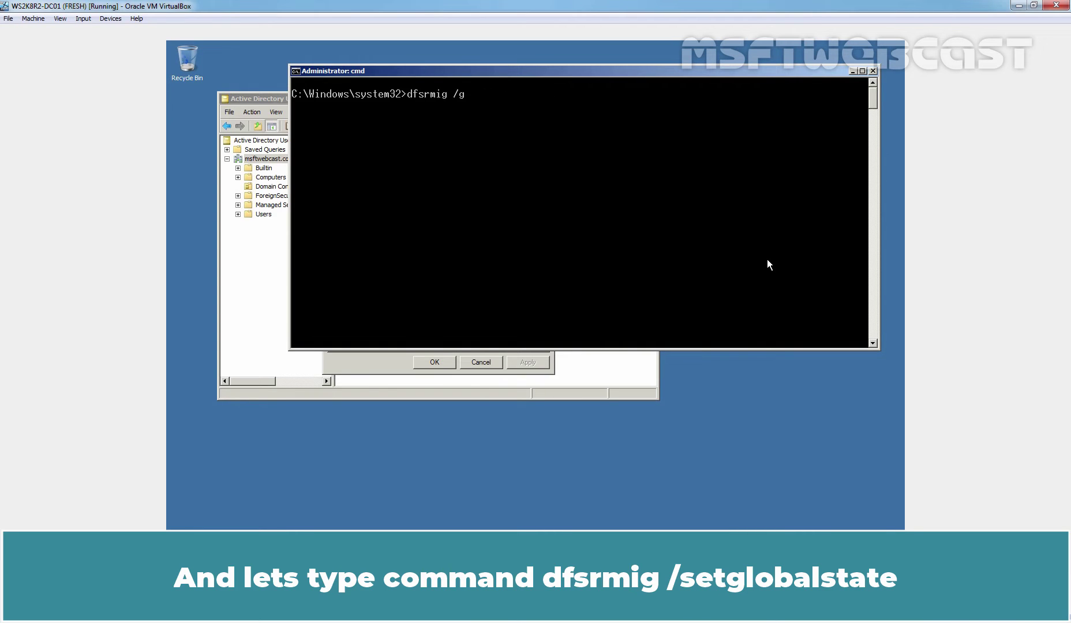
key("BackSpace")
type("setglobalstate")
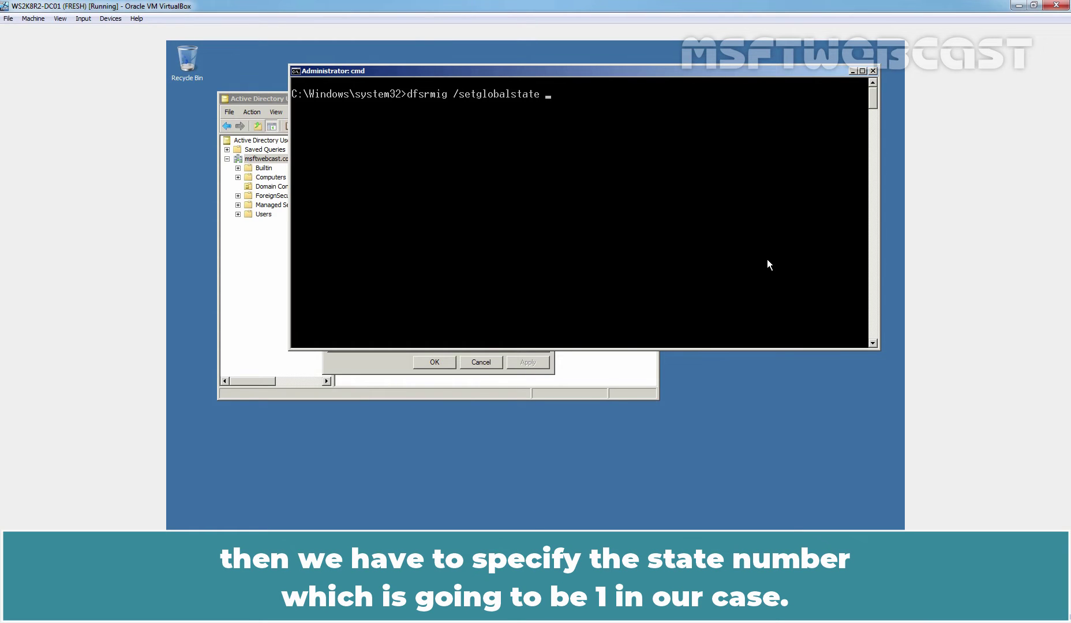
type(" 1")
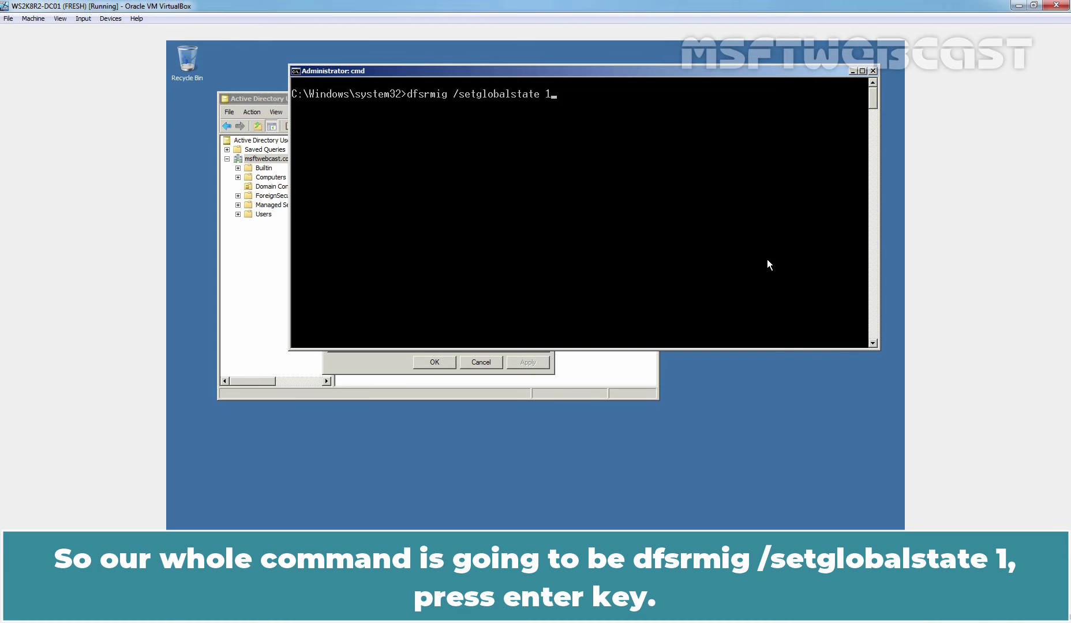
key("Return")
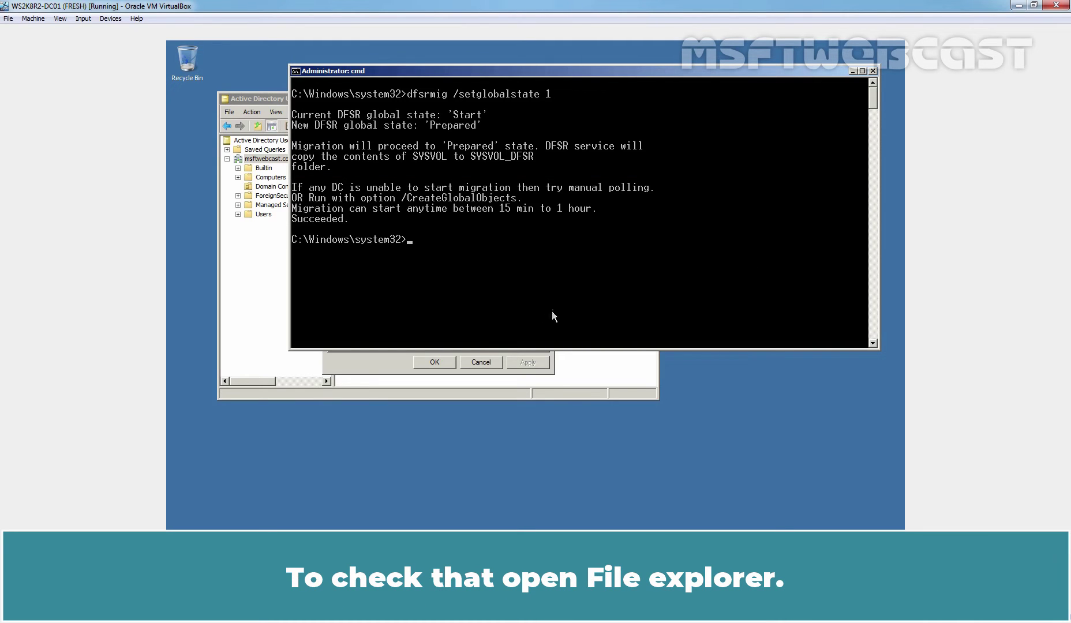
Browse to C:\Windows in File Explorer and locate the SYSVOL folder.
key("super+e")
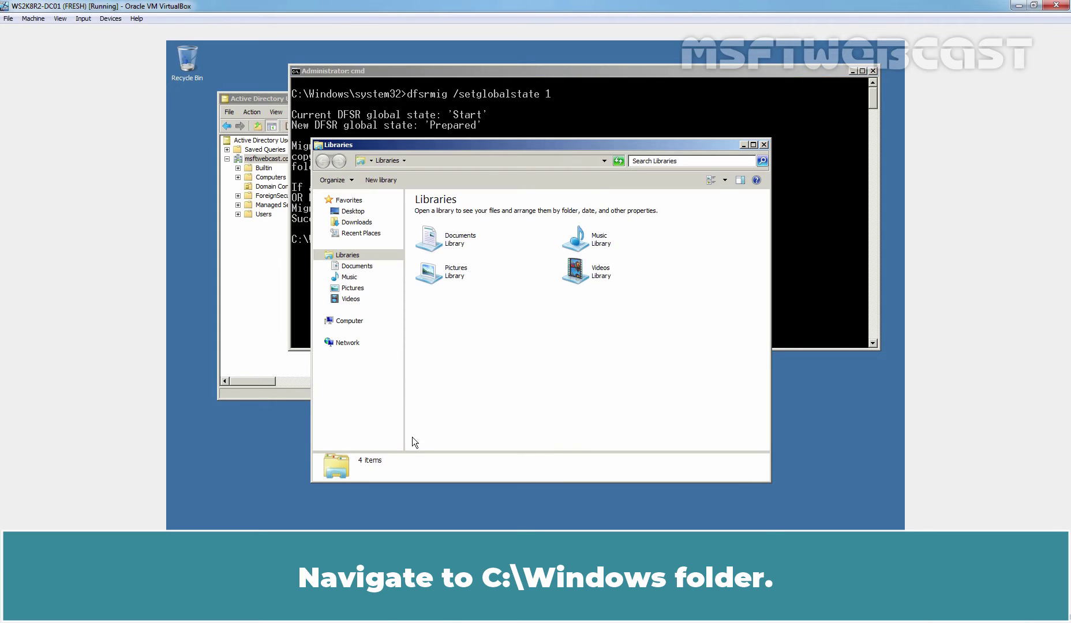
left_click(361, 320)
double_click(466, 228)
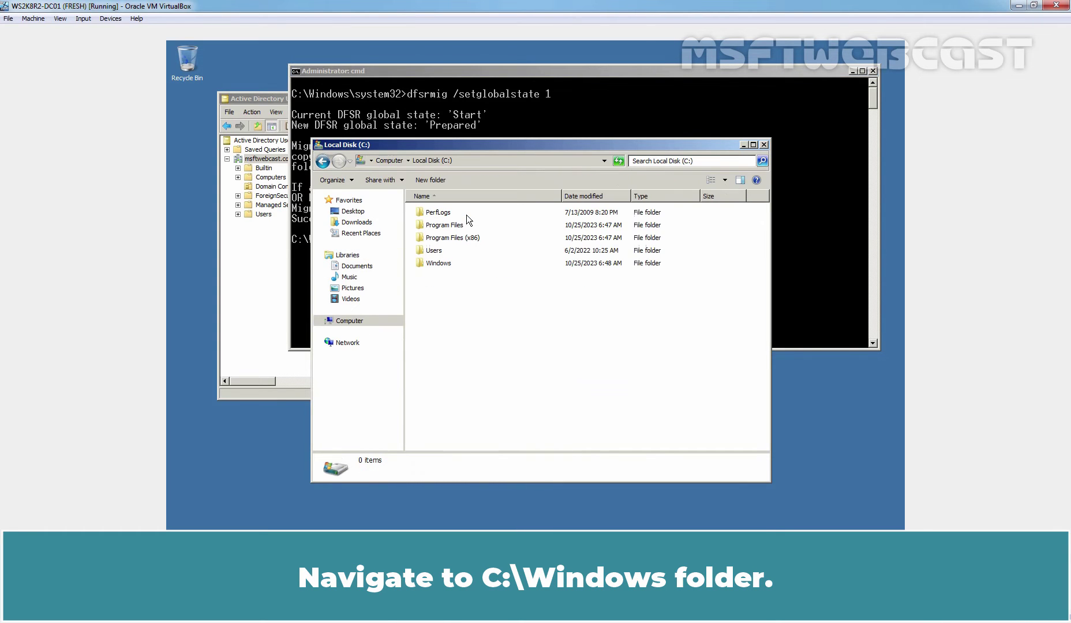
double_click(446, 263)
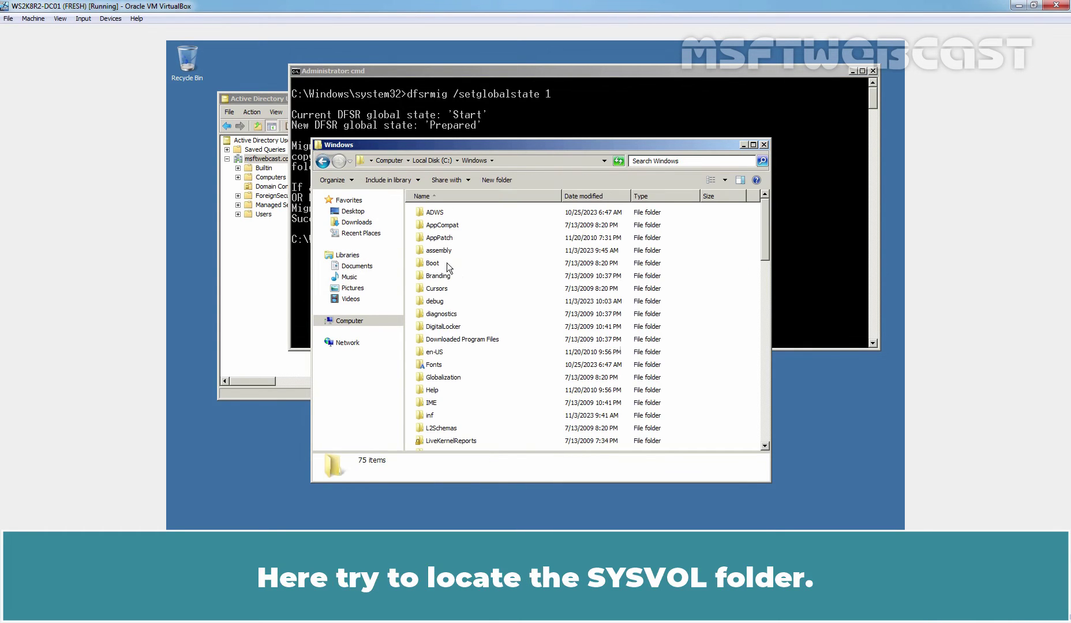
scroll(447, 262, "down", 13)
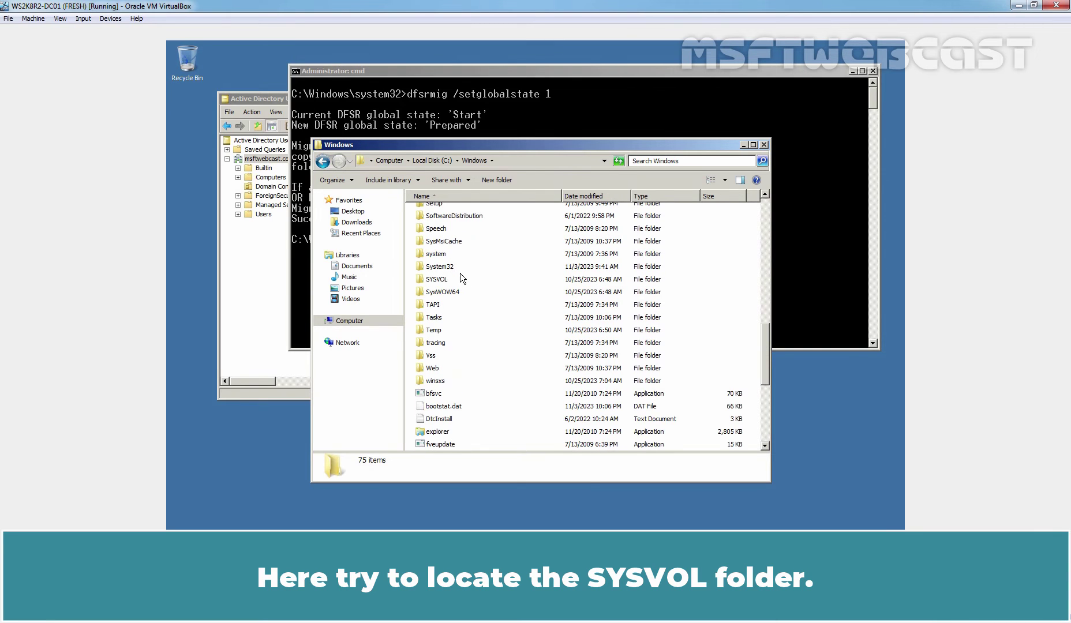
left_click(435, 280)
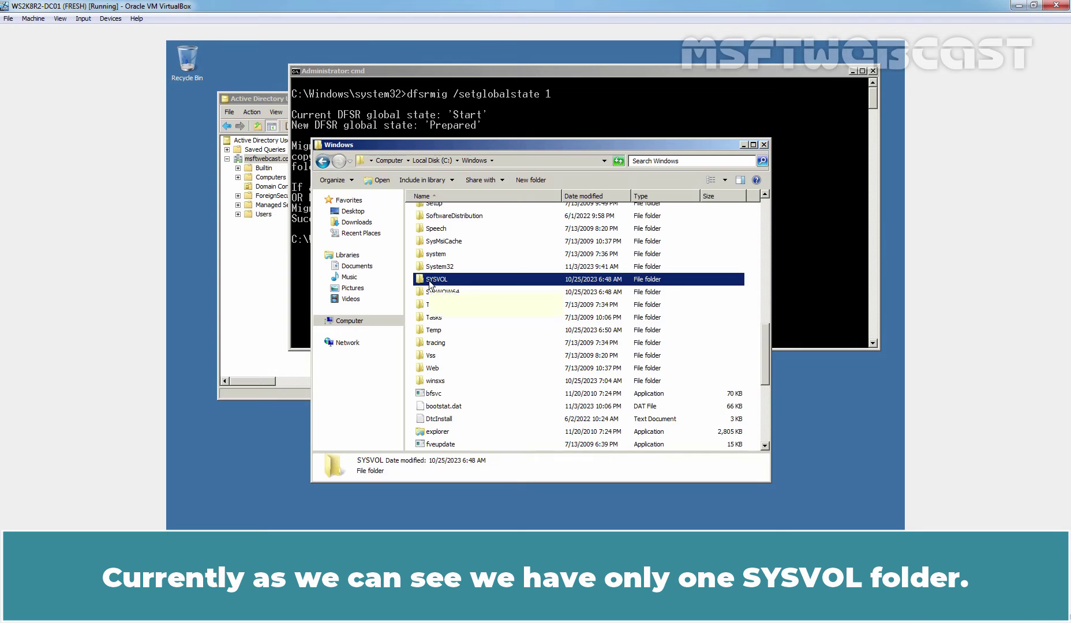
mouse_move(463, 281)
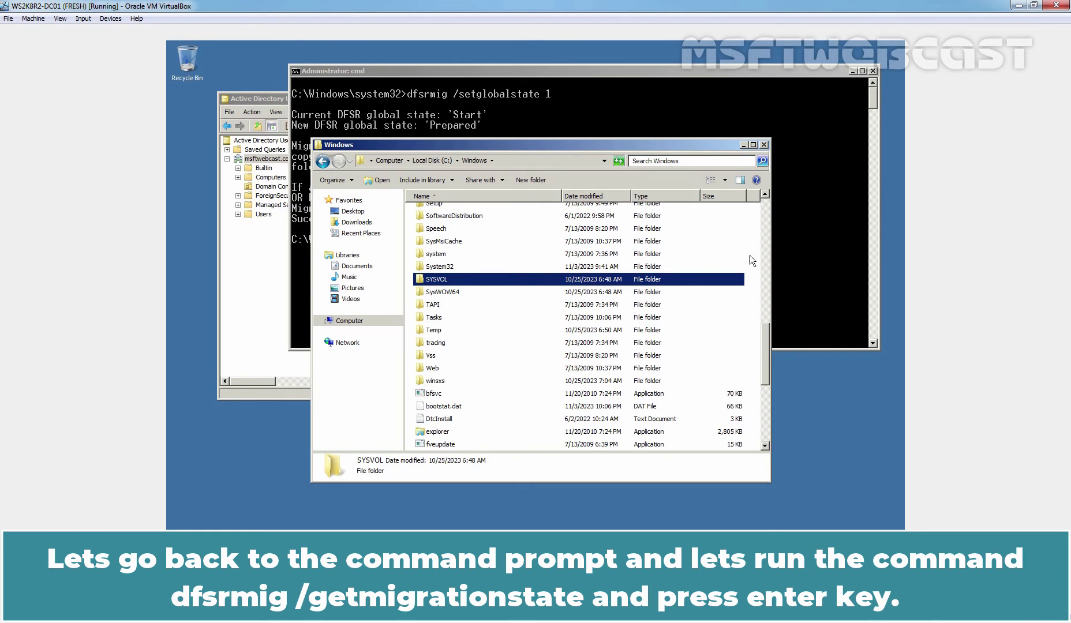
Return to the command prompt and check the domain controllers' migration progress with dfsrmig /getmigrationstate.
left_click(821, 233)
key("Up")
key("BackSpace")
key("BackSpace")
key("BackSpace")
key("BackSpace")
key("BackSpace")
key("BackSpace")
key("BackSpace")
key("BackSpace")
key("BackSpace")
key("BackSpace")
key("BackSpace")
key("BackSpace")
key("BackSpace")
key("BackSpace")
key("BackSpace")
key("BackSpace")
key("BackSpace")
type("/getmigrationstate")
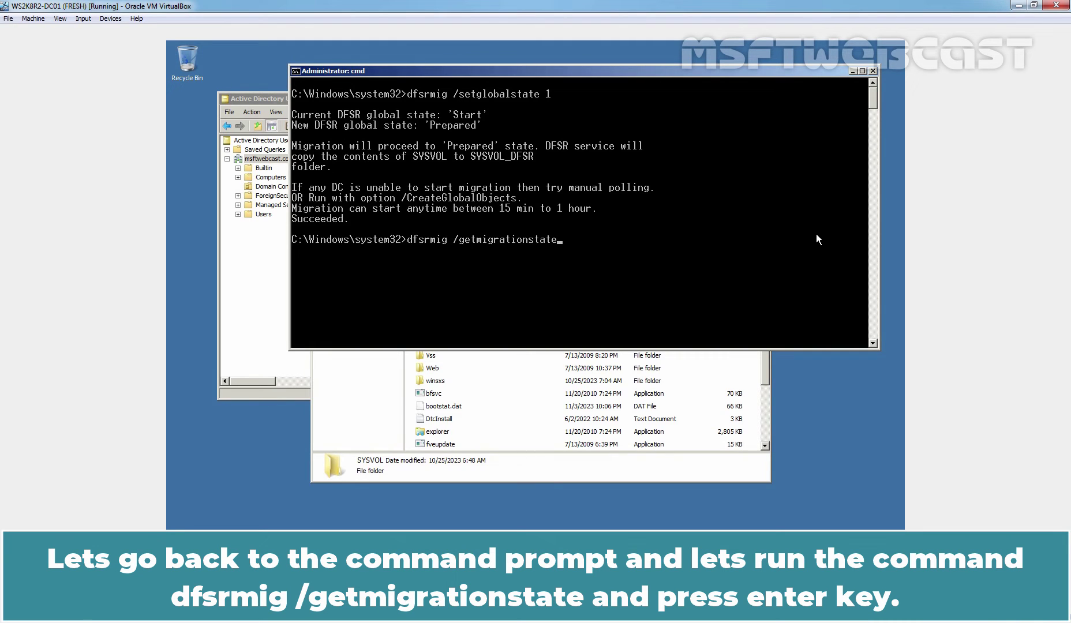
key("Return")
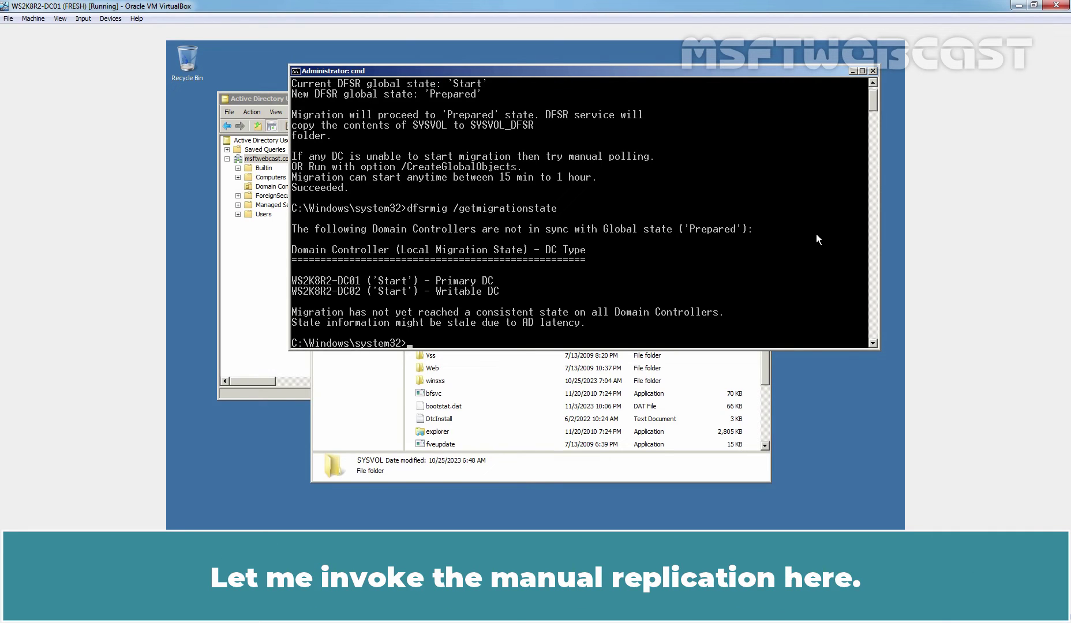
Force replication between the domain controllers with repadmin /syncall /ADeP.
type("repadmin /")
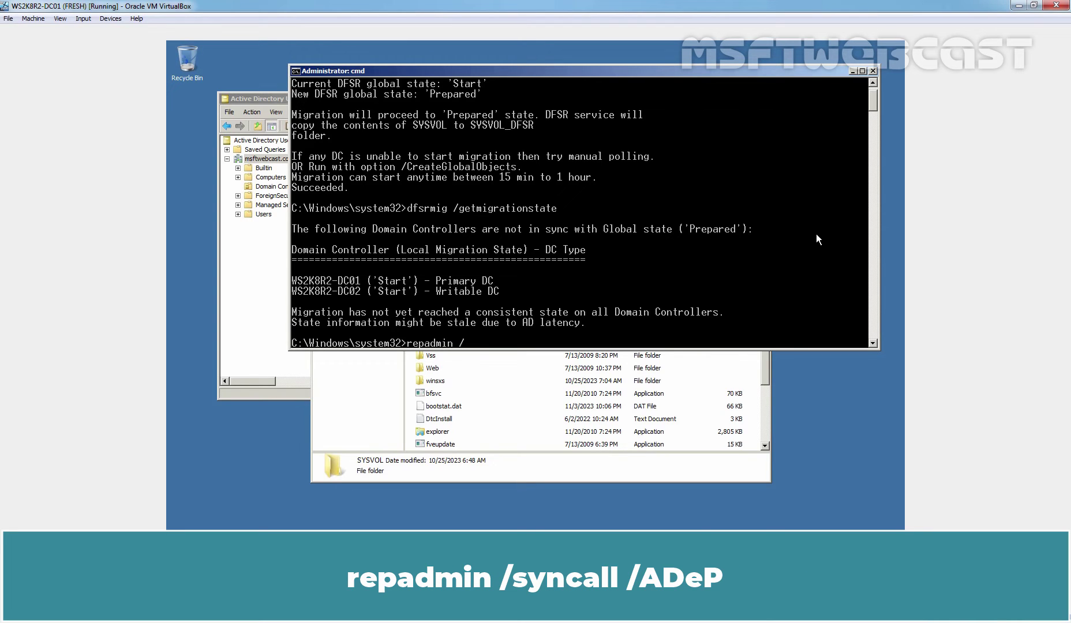
type("syncall /ADeP")
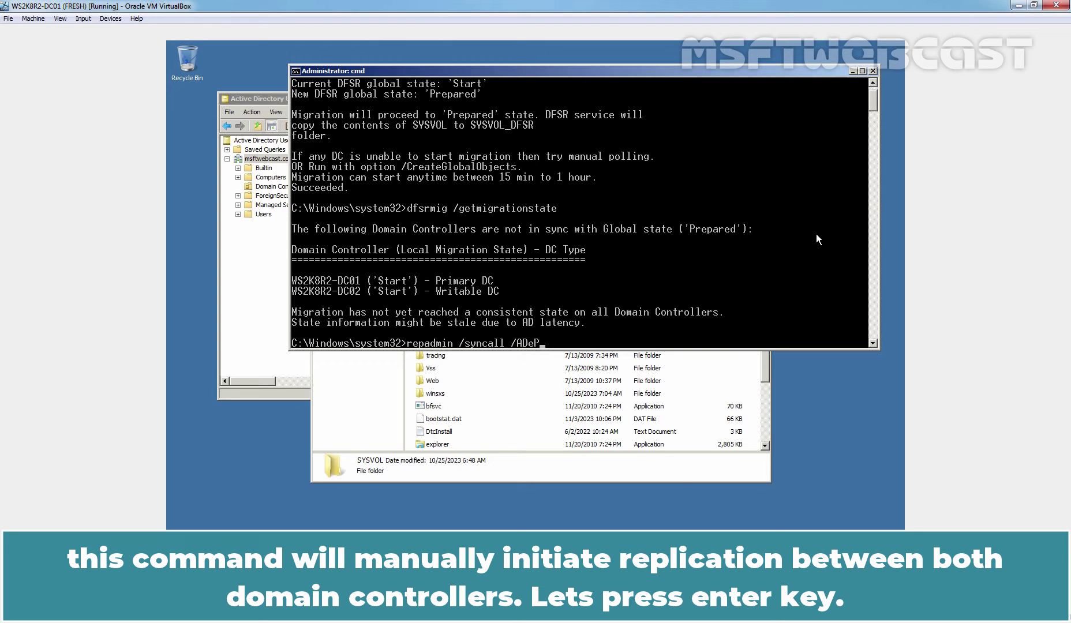
key("Return")
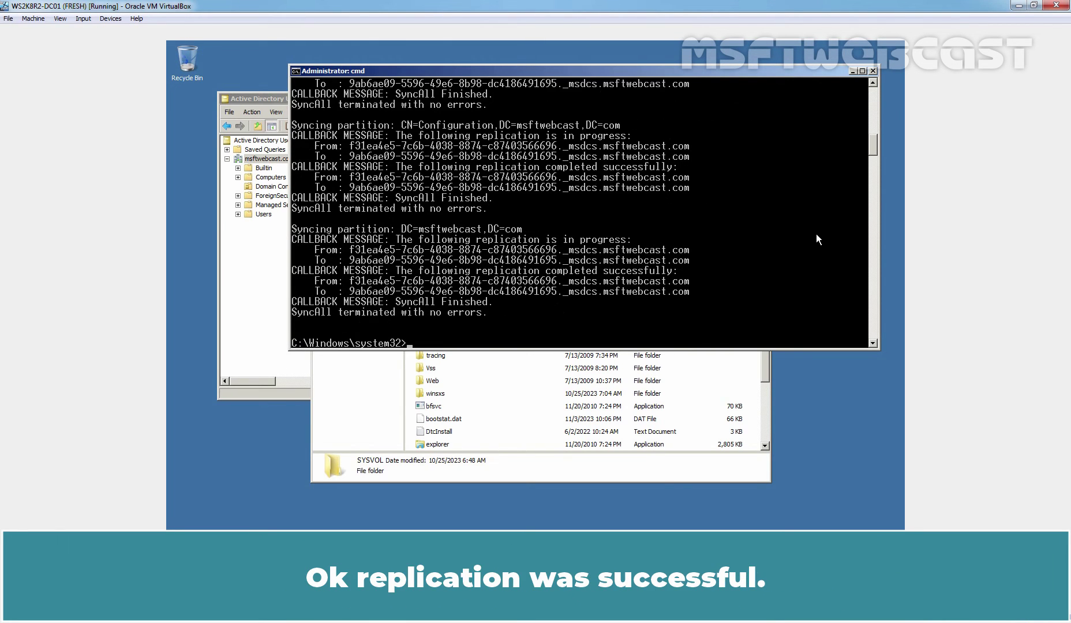
Recheck the migration with dfsrmig /getmigrationstate and look for the SYSVOL_DFSR folder in C:\Windows.
type("dfsrmig /getmigrationstate")
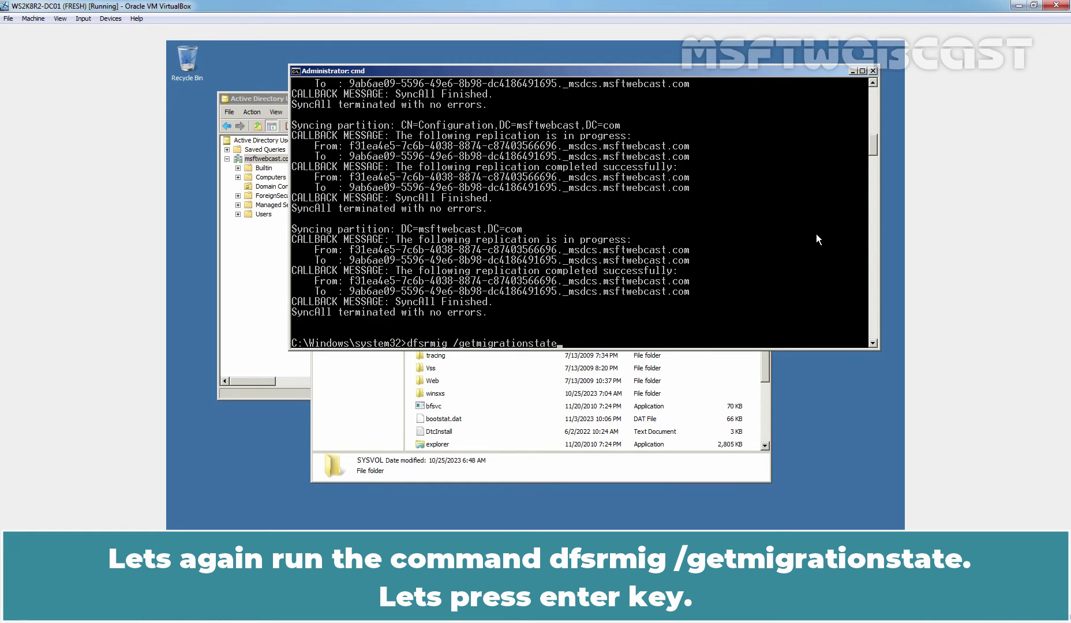
key("Return")
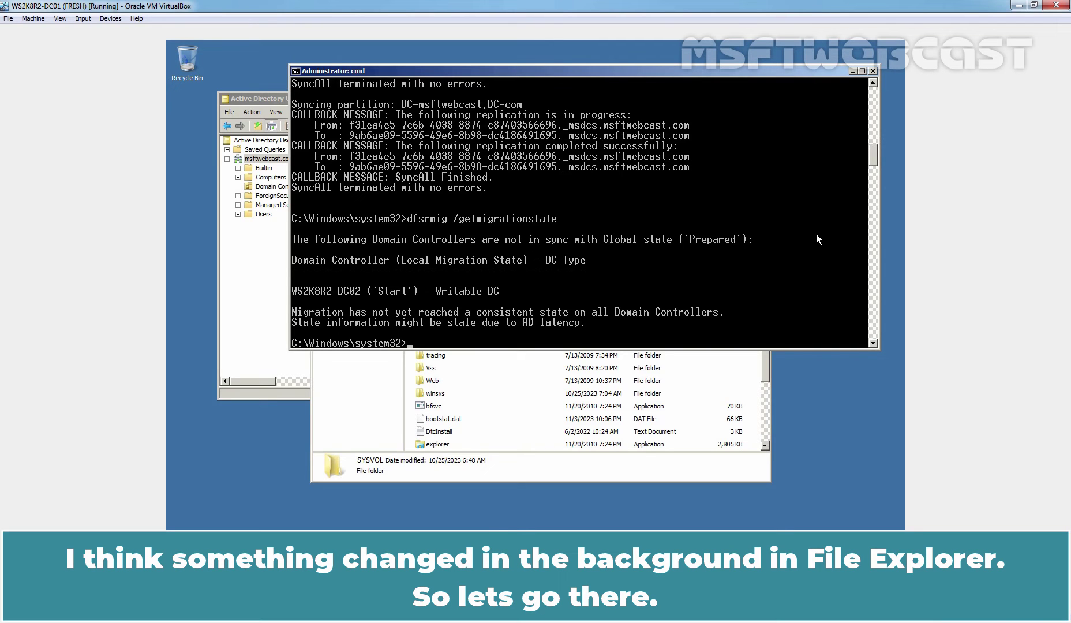
left_click(353, 384)
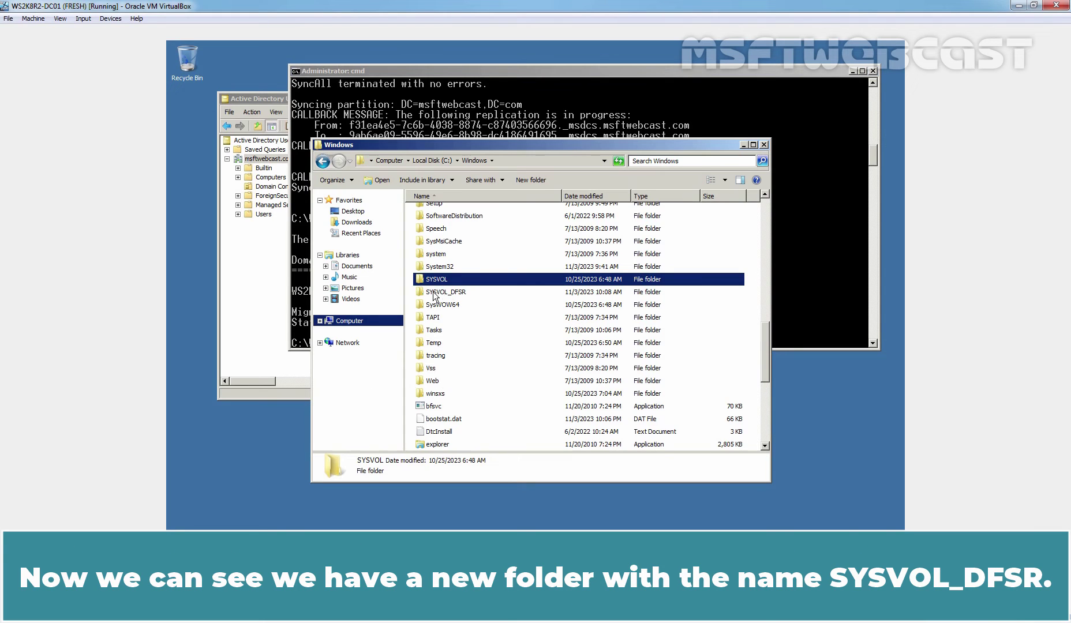
mouse_move(429, 296)
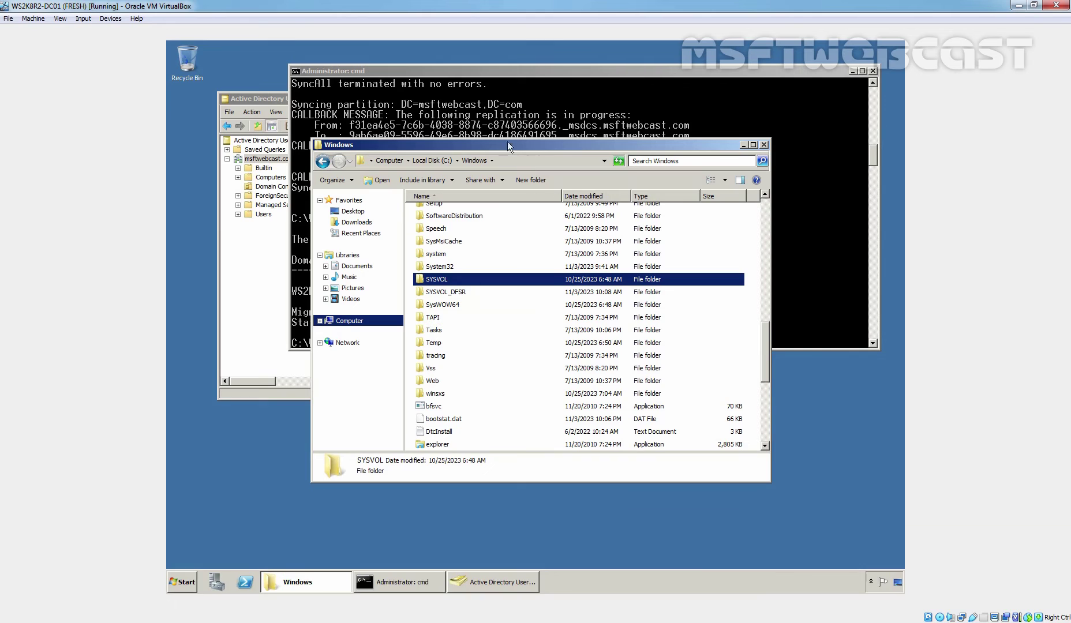
Return to the command prompt and check whether the domain controllers have reached the Prepared state with dfsrmig /getmigrationstate.
left_click(468, 72)
type("dfsrmig /getmigrationstate")
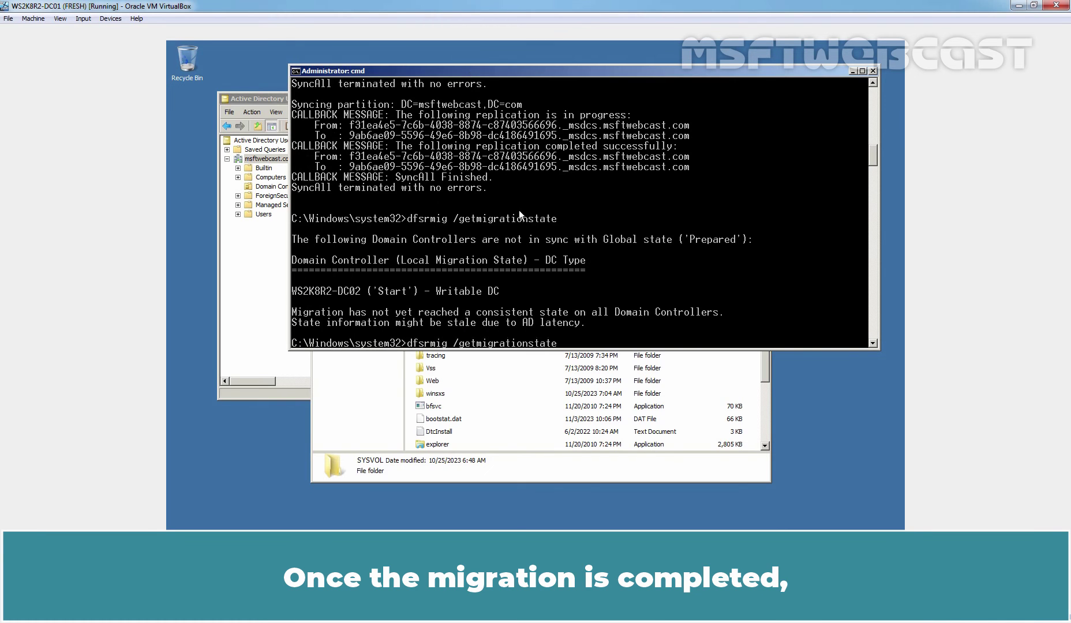
key("Return")
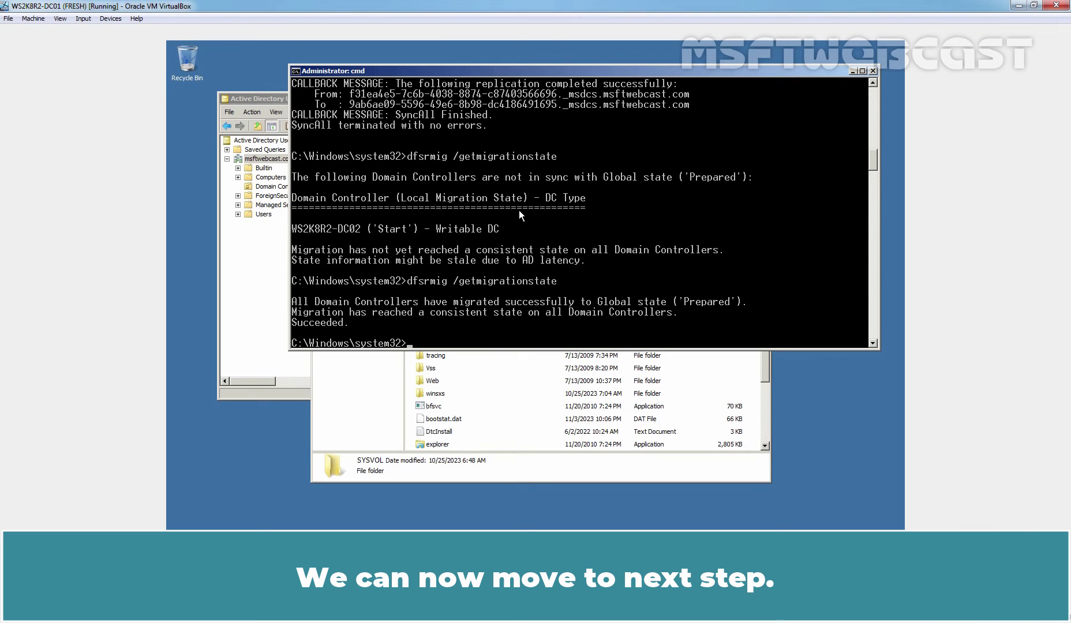
Move the global migration state to Redirected with dfsrmig /setglobalstate 2 and query its progress with dfsrmig /getmigrationstate.
type("dfsrmig /setglobalstate 1")
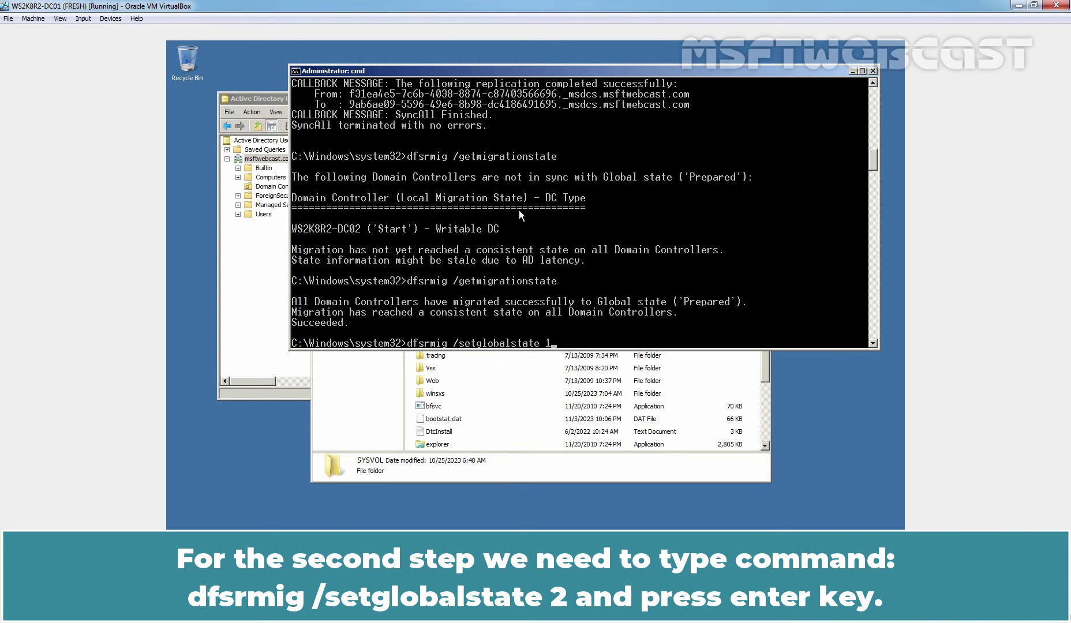
key("BackSpace")
type("2")
key("Return")
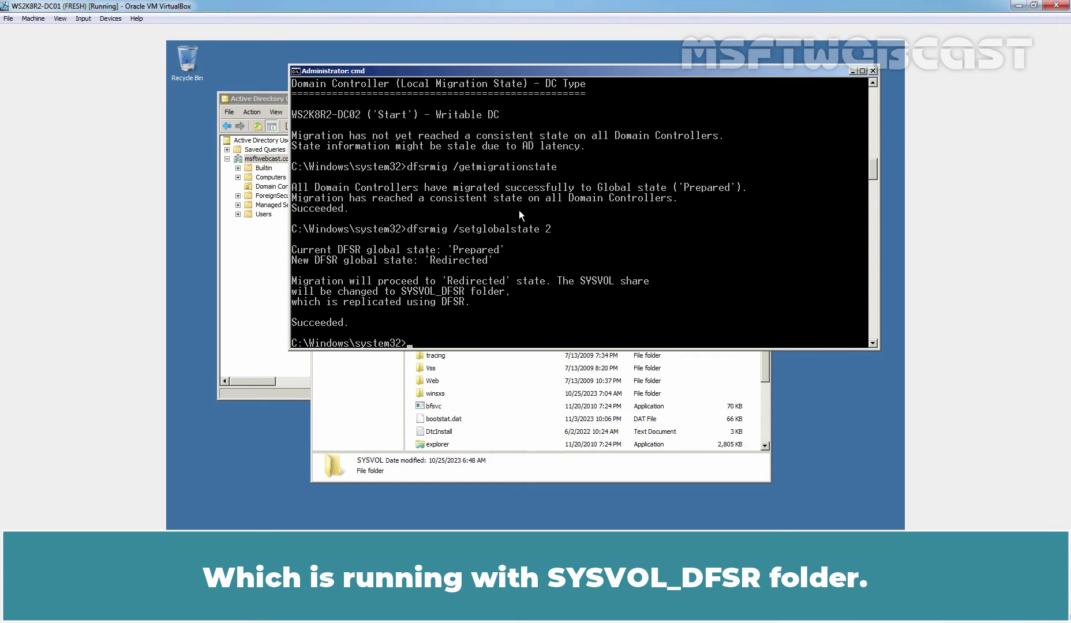
type("dfsrmig /getmigrationstate")
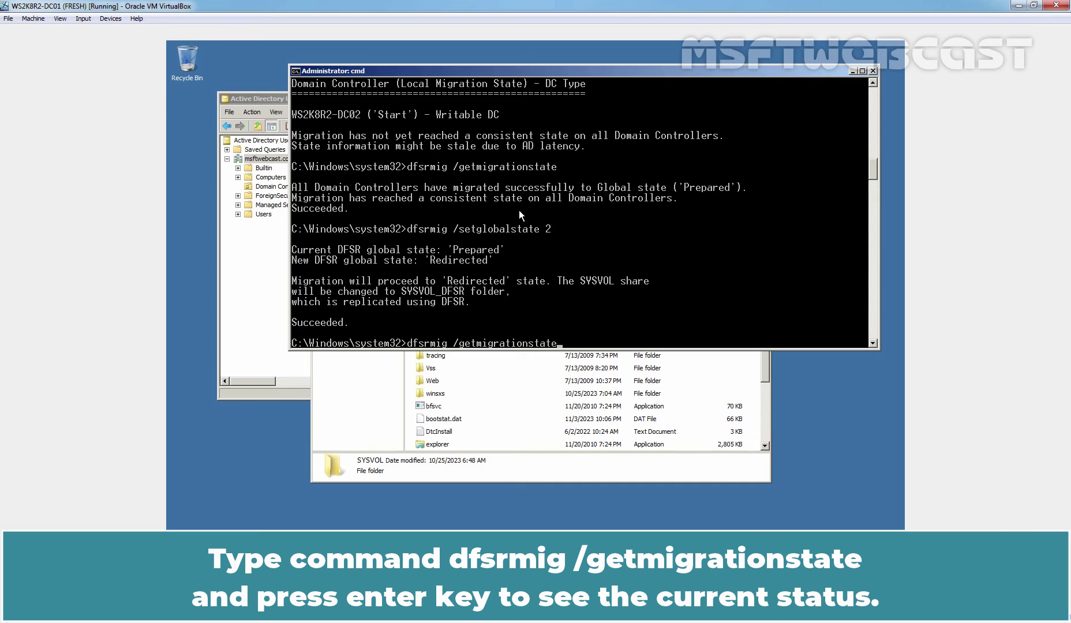
key("Return")
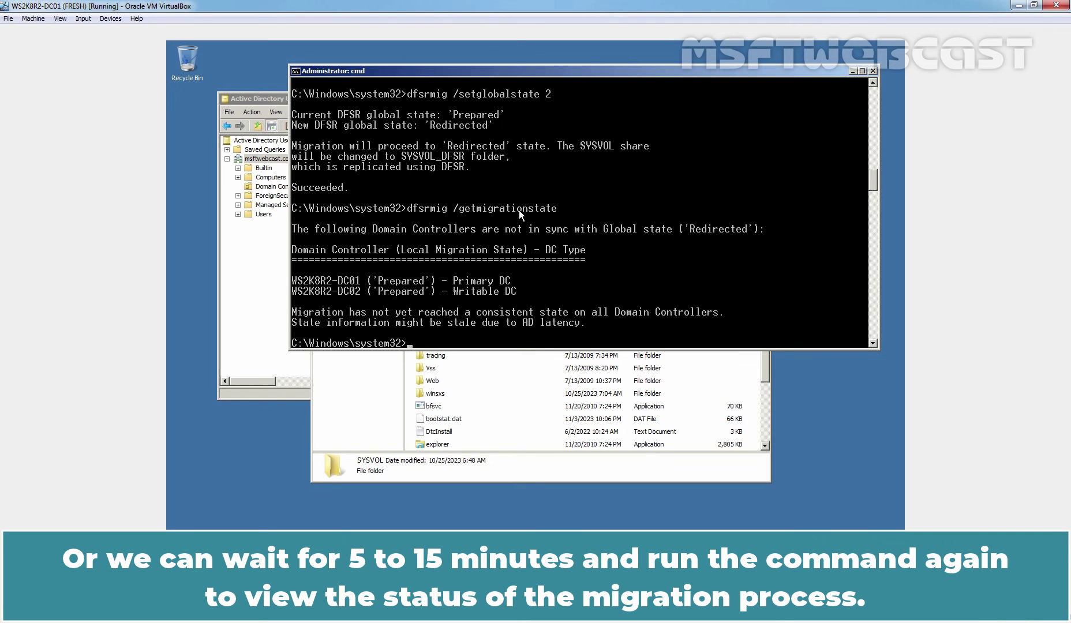
Force replication between the domain controllers with repadmin /syncall /ADeP and recheck the Redirected migration with dfsrmig /getmigrationstate.
type("repadmin /syncall /ADeP")
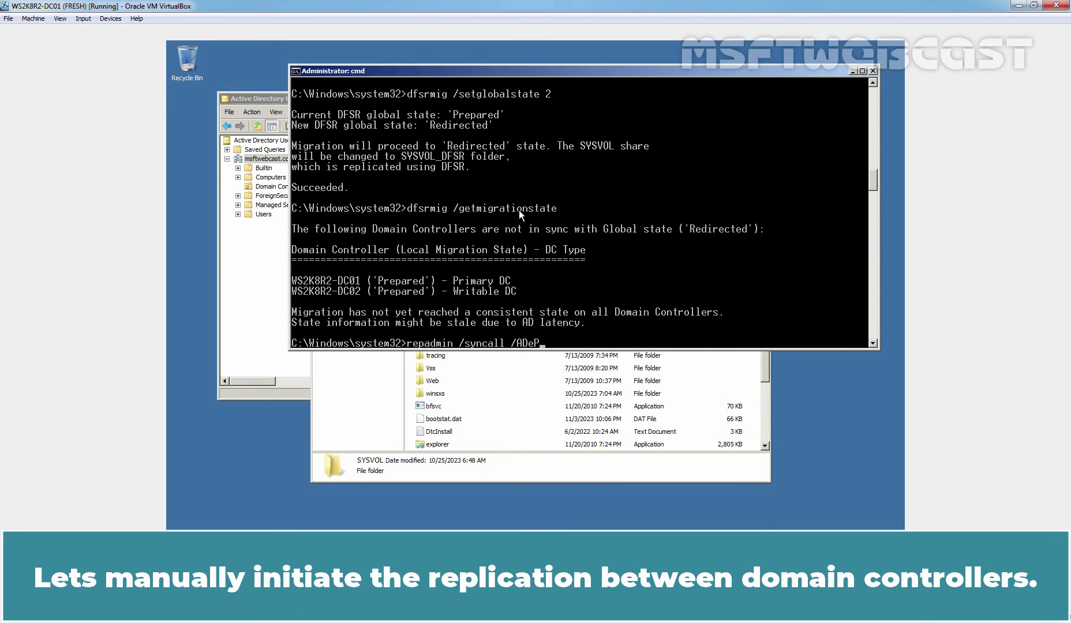
key("Return")
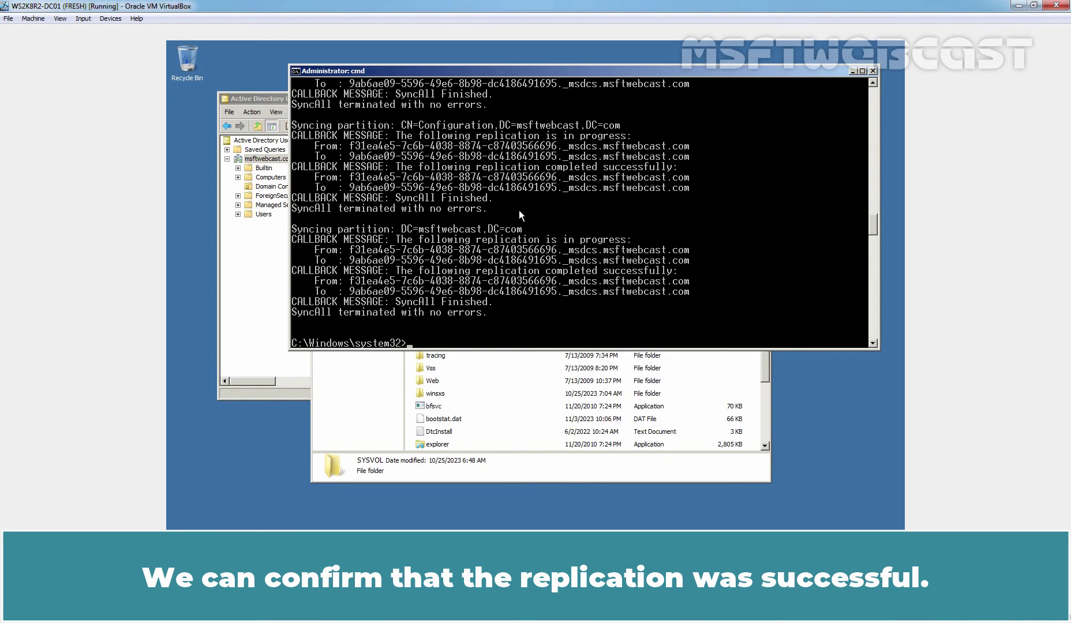
type("dfsrmig /getmigrationstate")
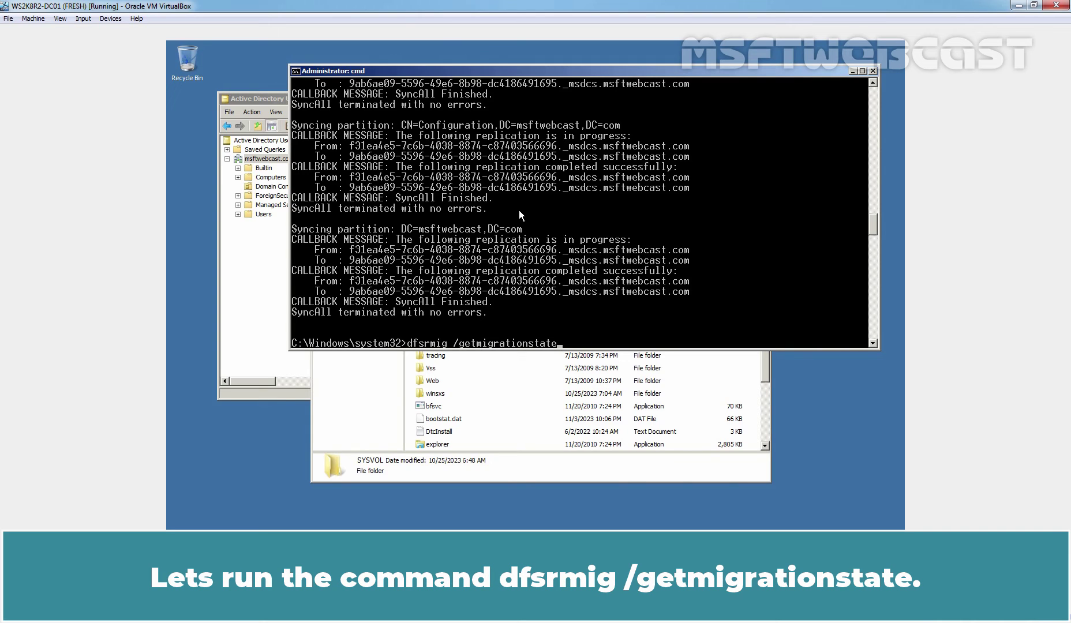
key("Return")
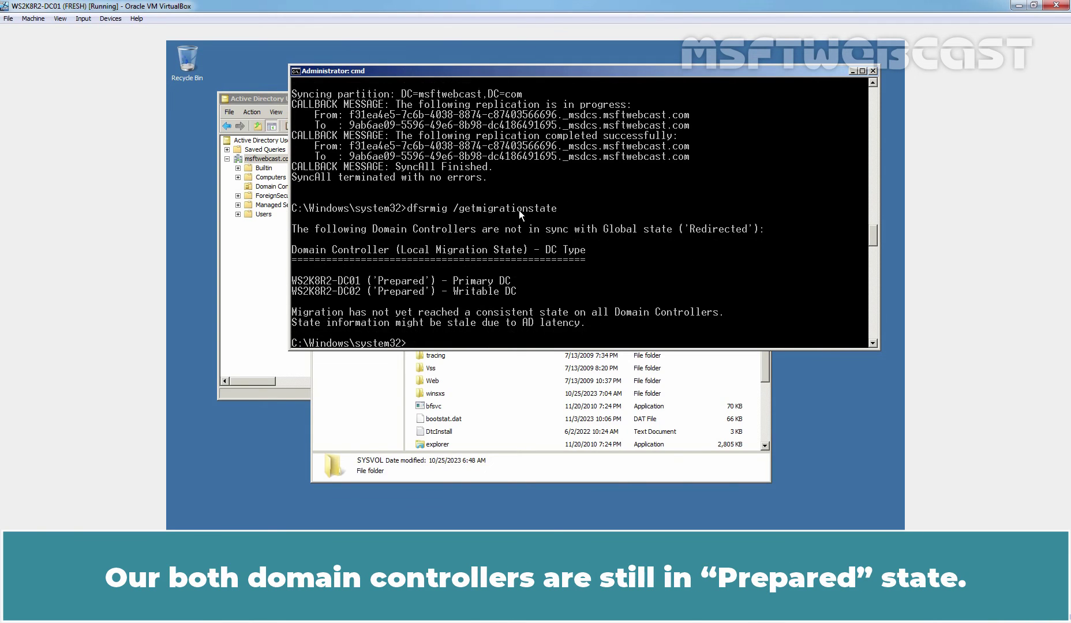
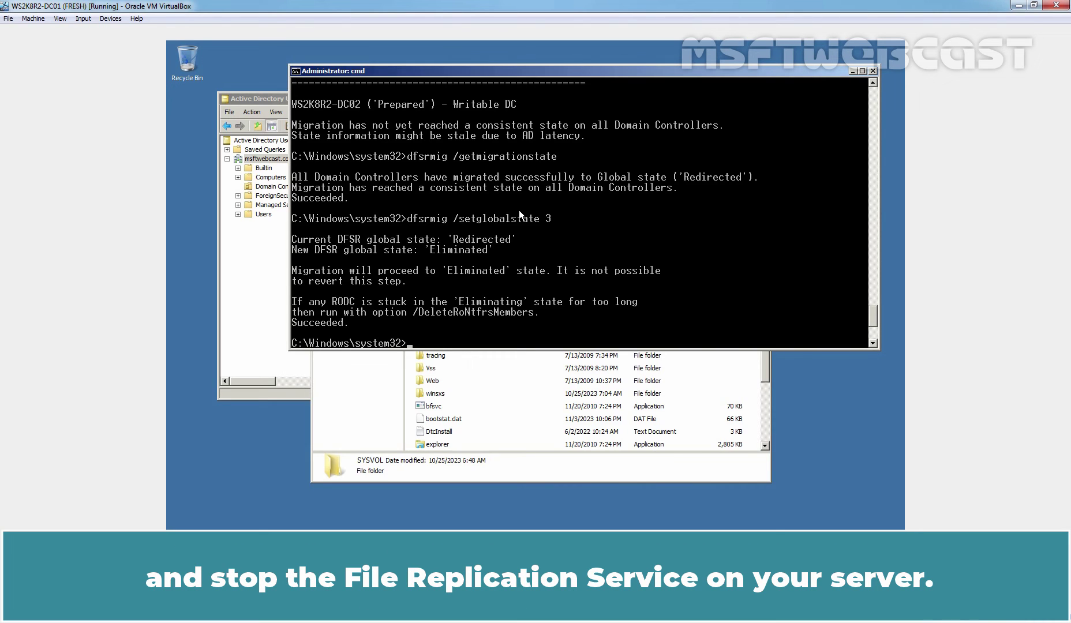
Query progress towards the Eliminated state with dfsrmig /getmigrationstate and force domain controller replication with repadmin /syncall /ADeP.
type("dfsrmig /getmigrationstate")
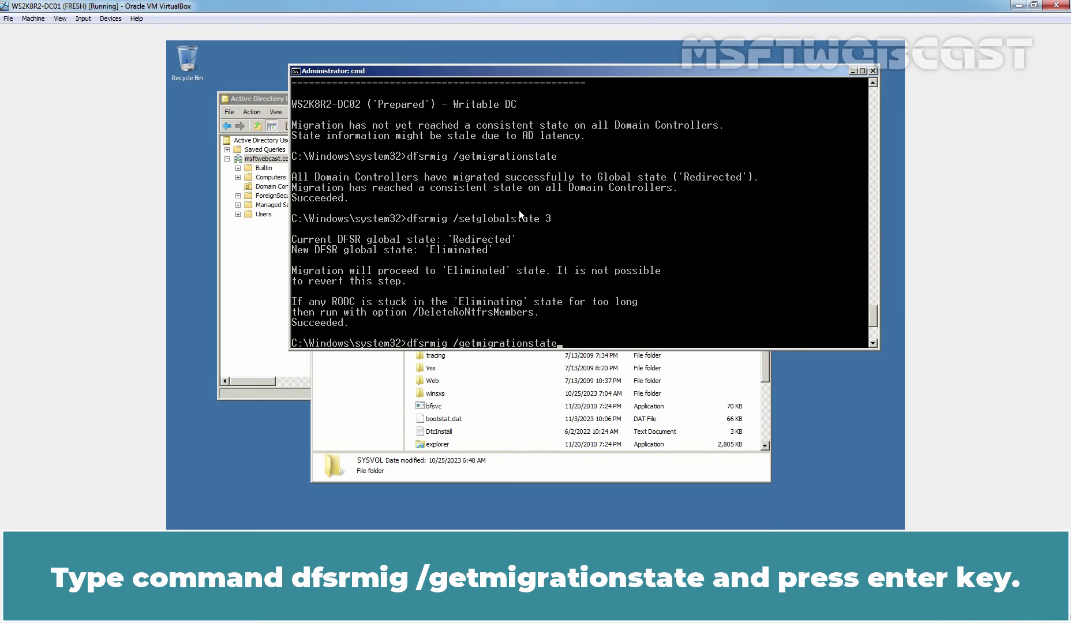
key("Return")
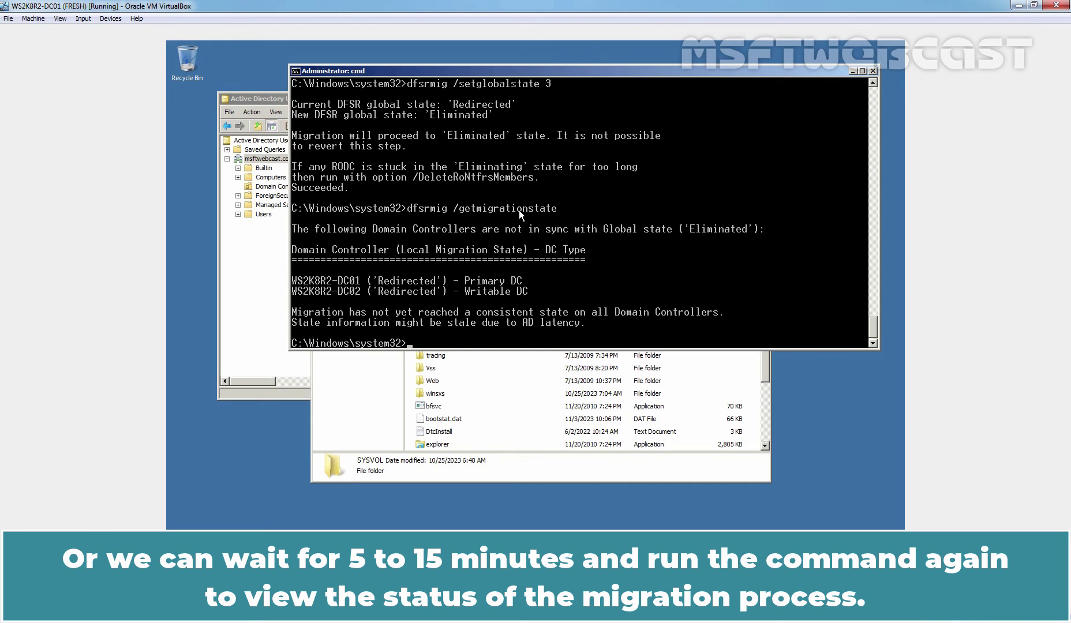
type("repadmin /syncall /ADeP")
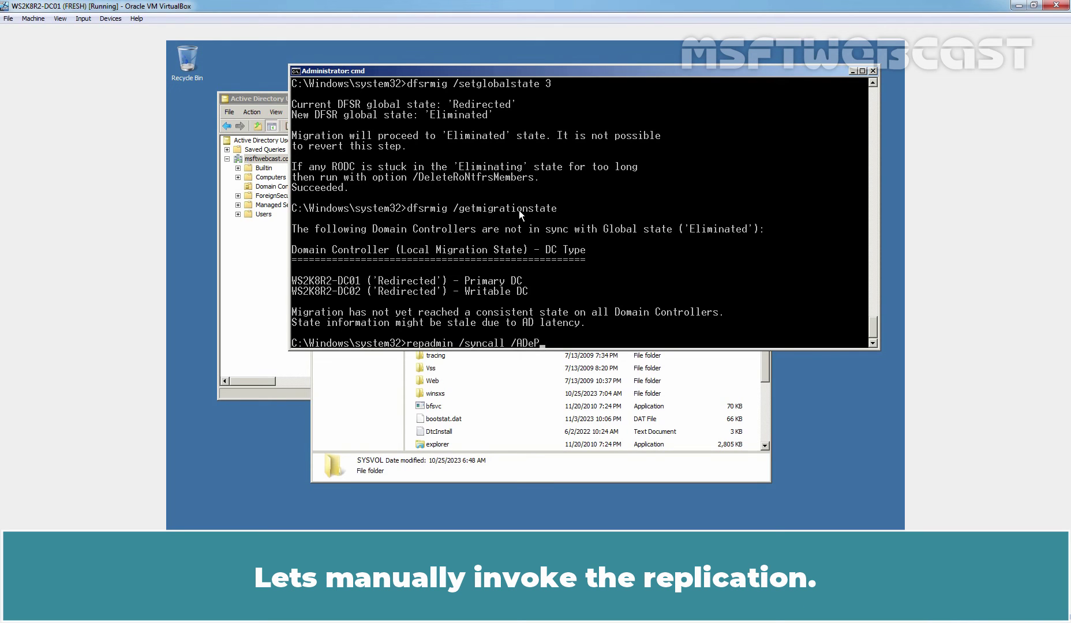
key("Return")
Recheck the Eliminated migration with dfsrmig /getmigrationstate and list the SYSVOL and NETLOGON share paths with net share.
key("Up")
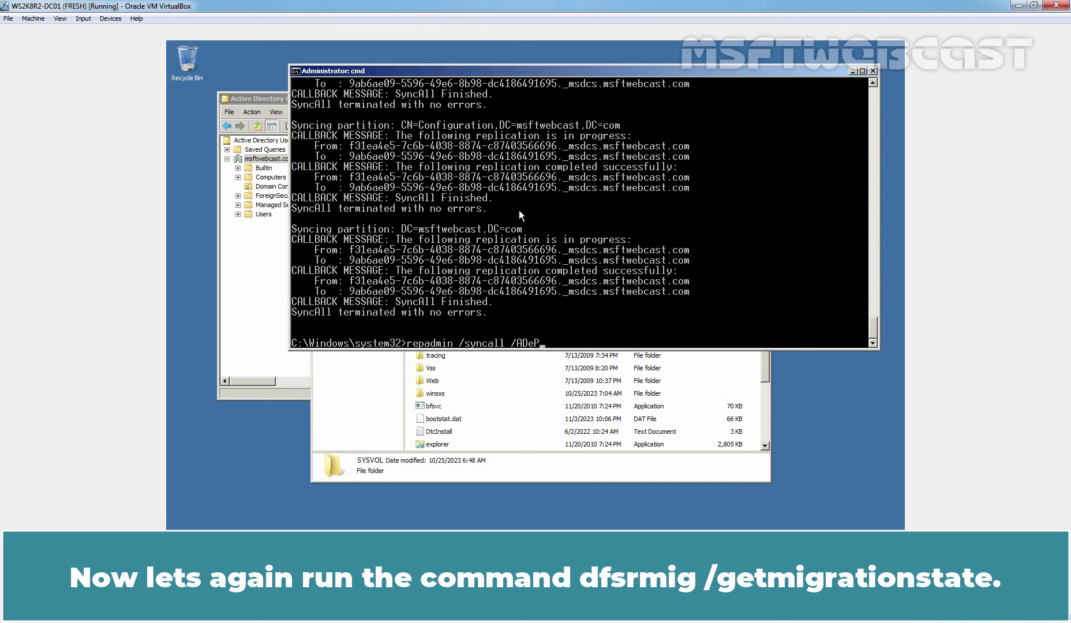
key("Up")
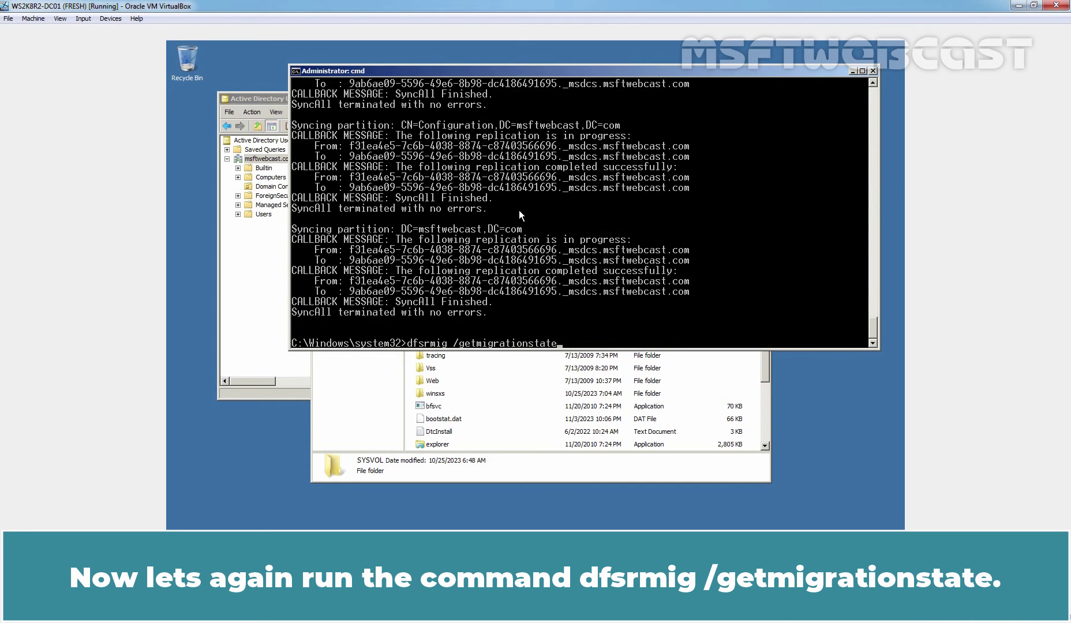
key("Return")
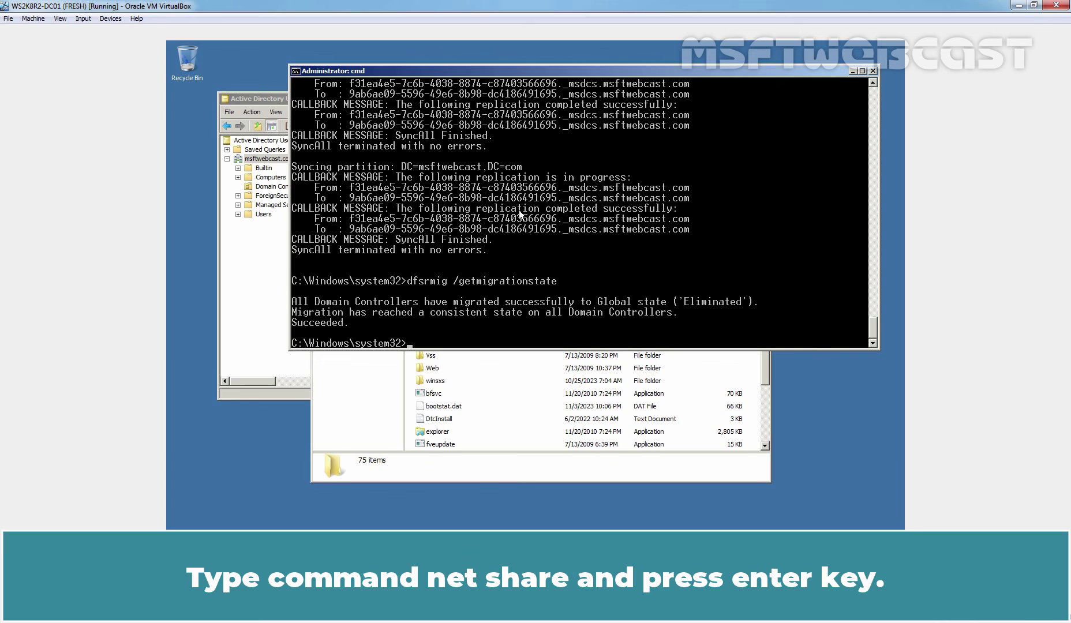
type("net share")
key("Return")
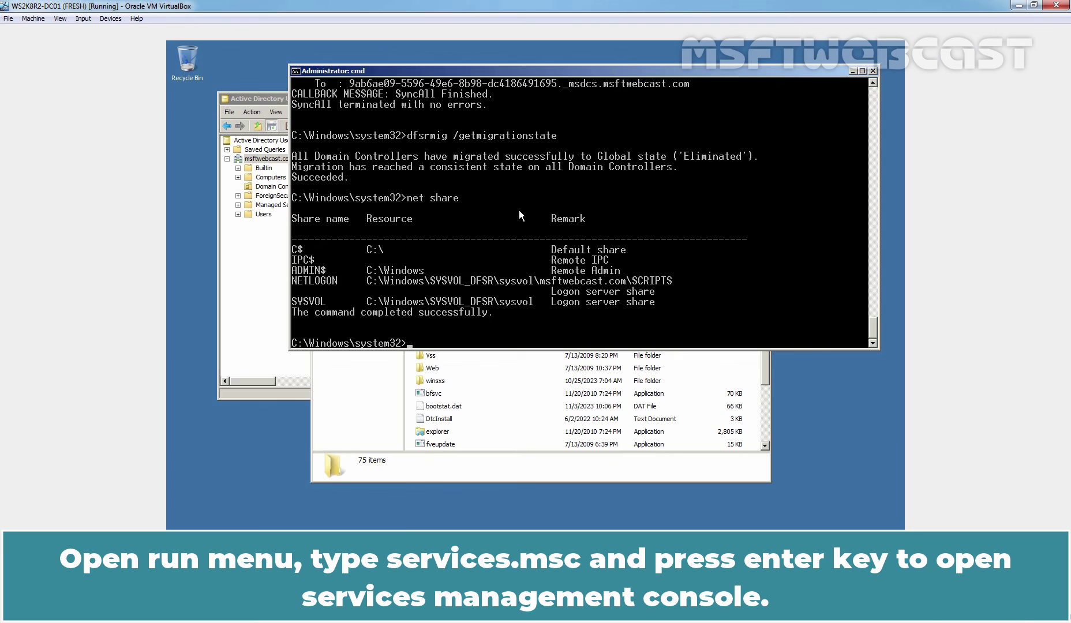
Open the Services console with services.msc and locate the File Replication Service on WS2K8R2-DC01 to check its status.
key("super+r")
type("servic")
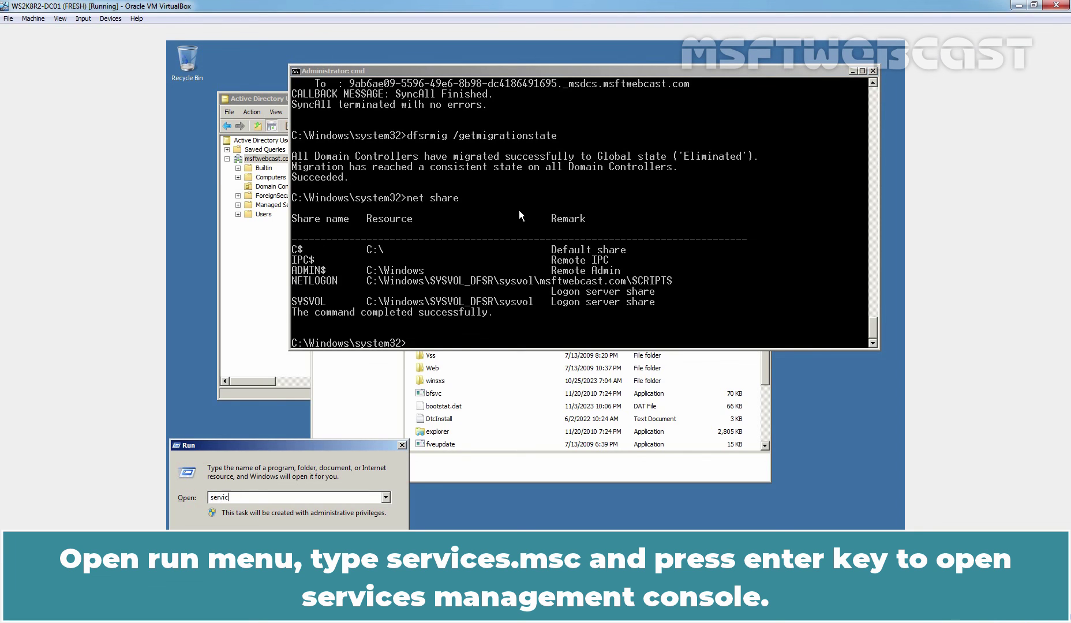
type("es.msc")
key("Return")
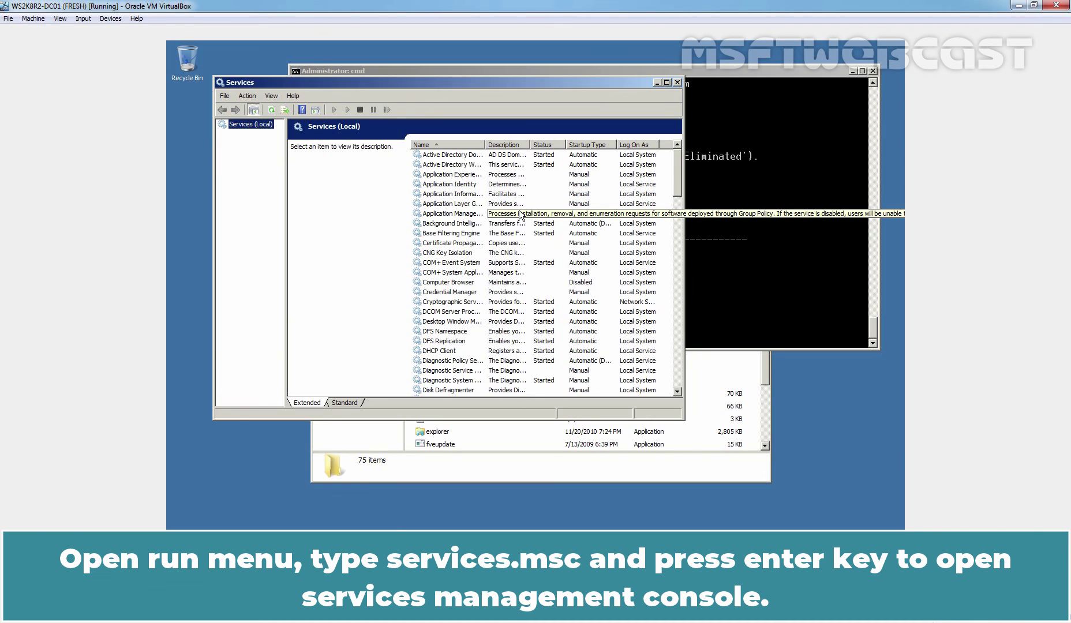
left_click(461, 233)
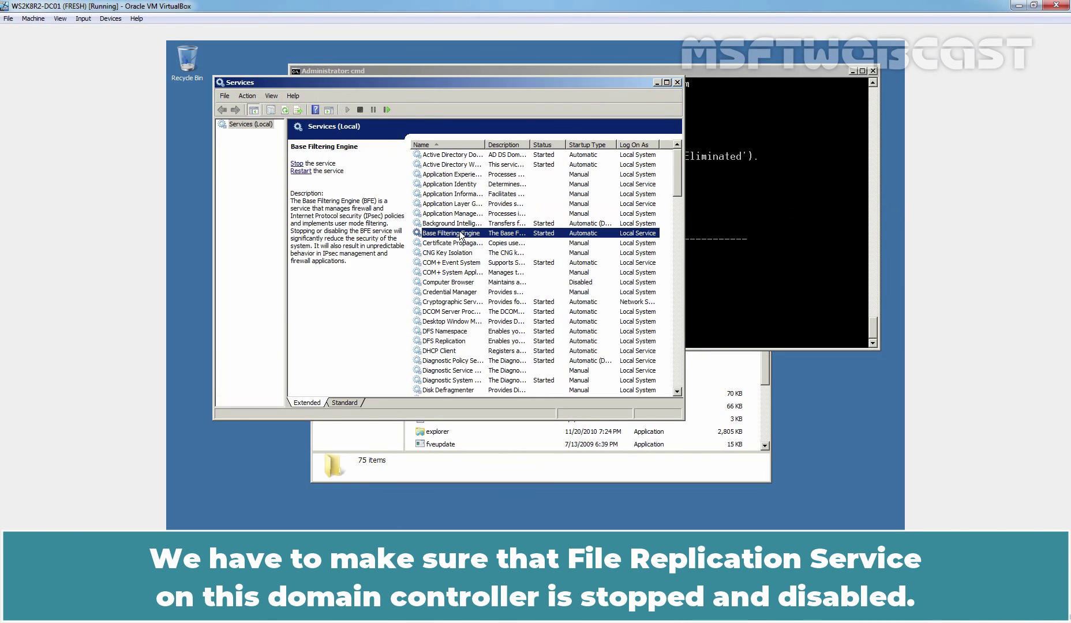
key("f")
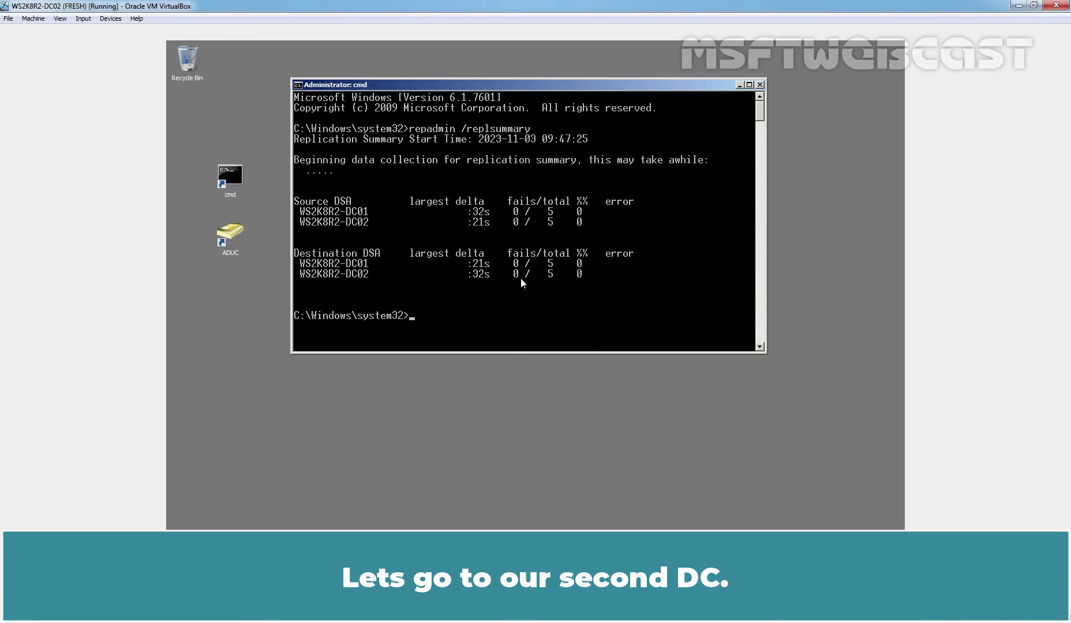
On WS2K8R2-DC02, open services.msc and check the File Replication Service's startup type and status in its properties, closing the console when done.
type("ser")
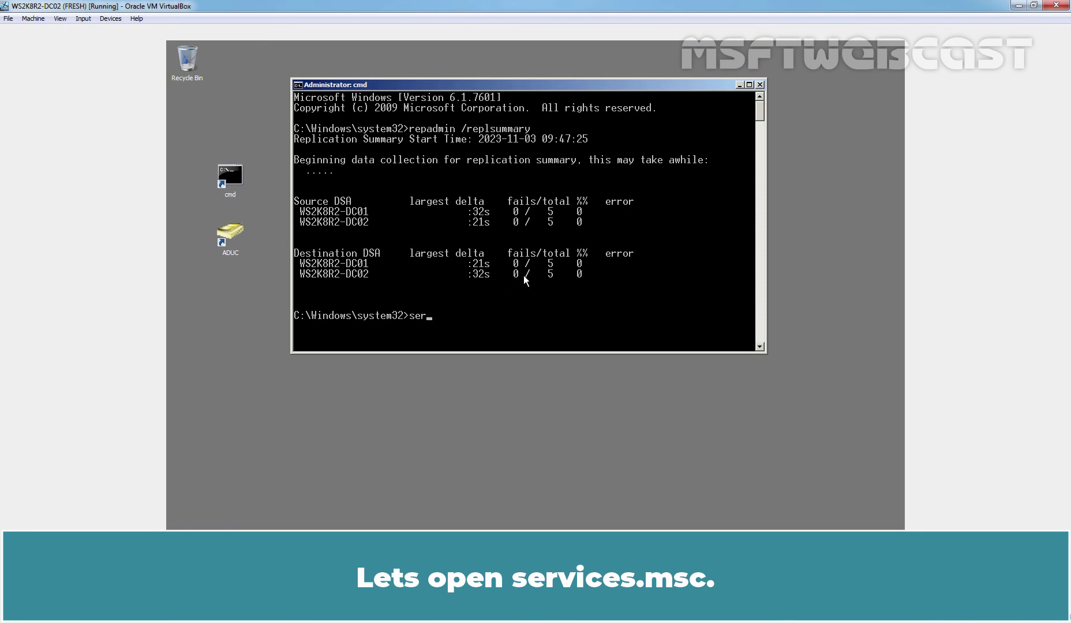
type("vices.ms")
type("c")
key("Return")
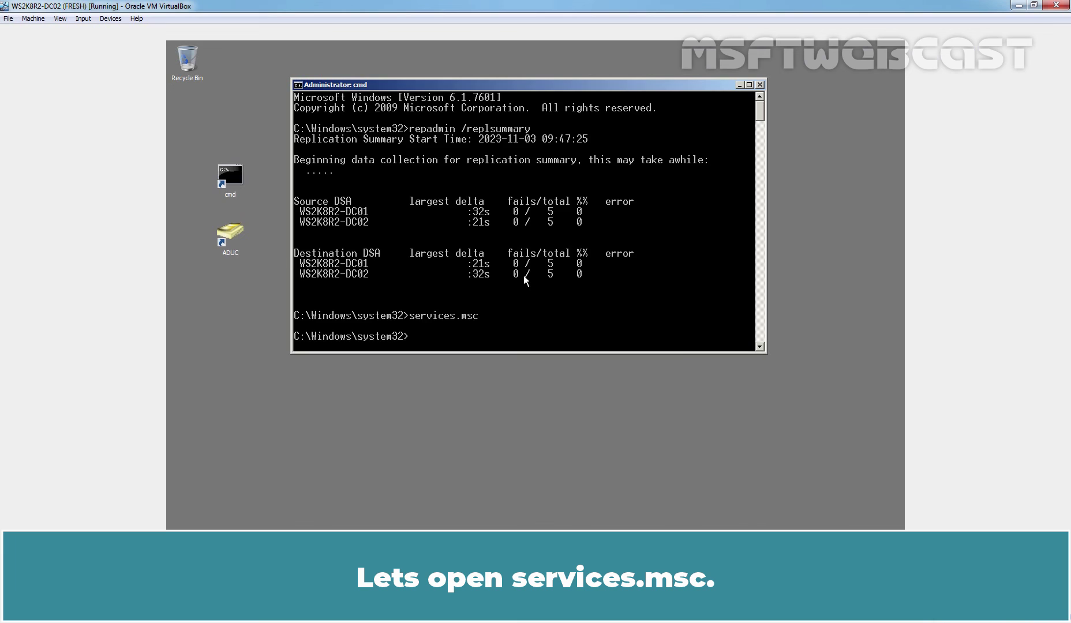
left_click(464, 205)
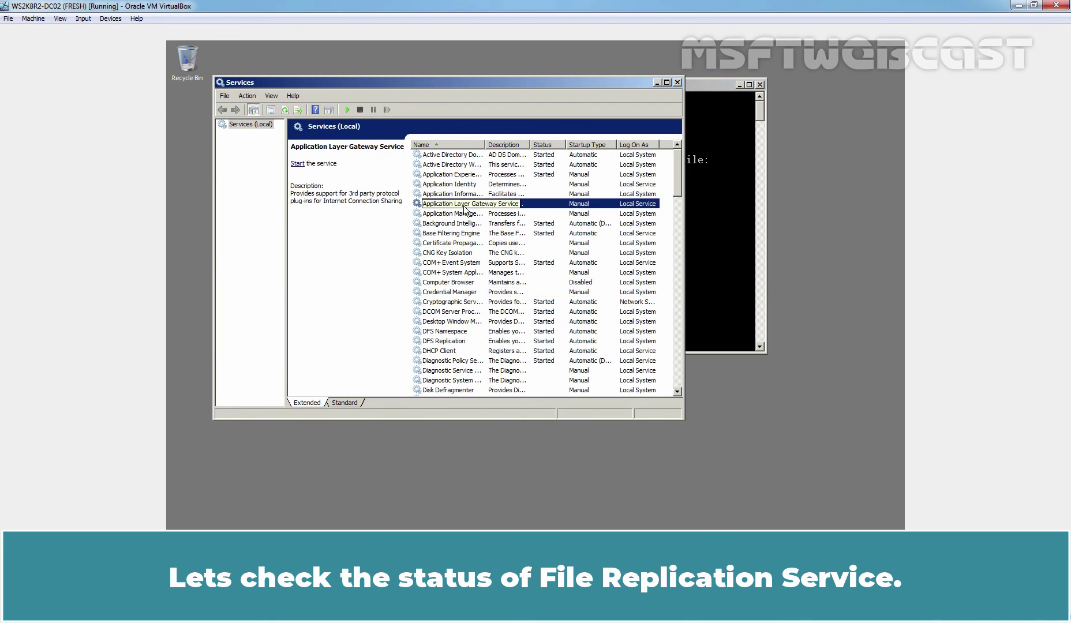
key("f")
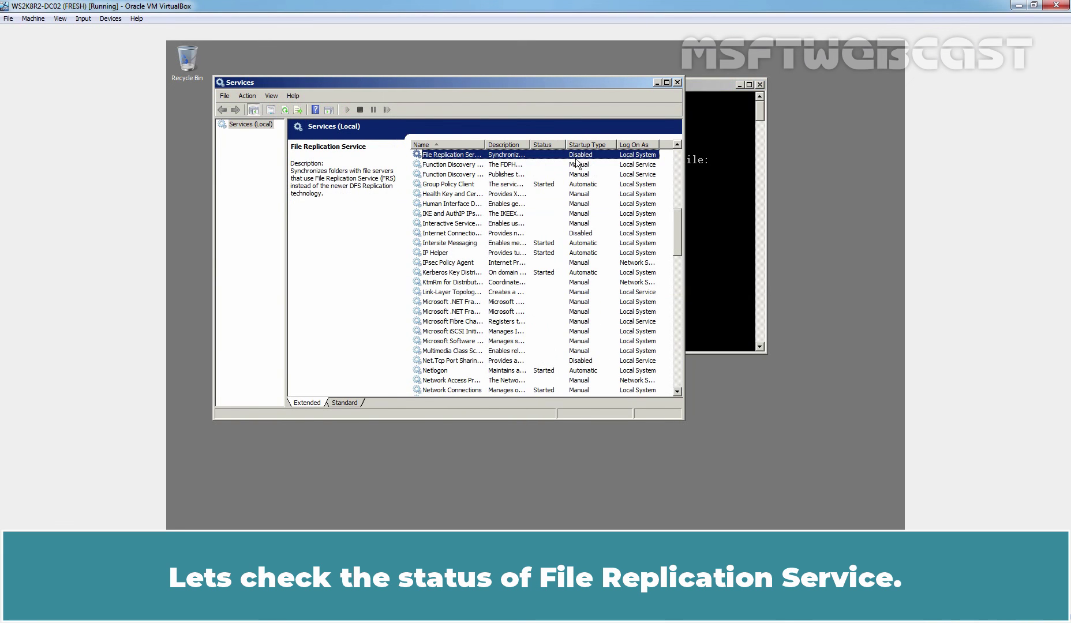
double_click(441, 156)
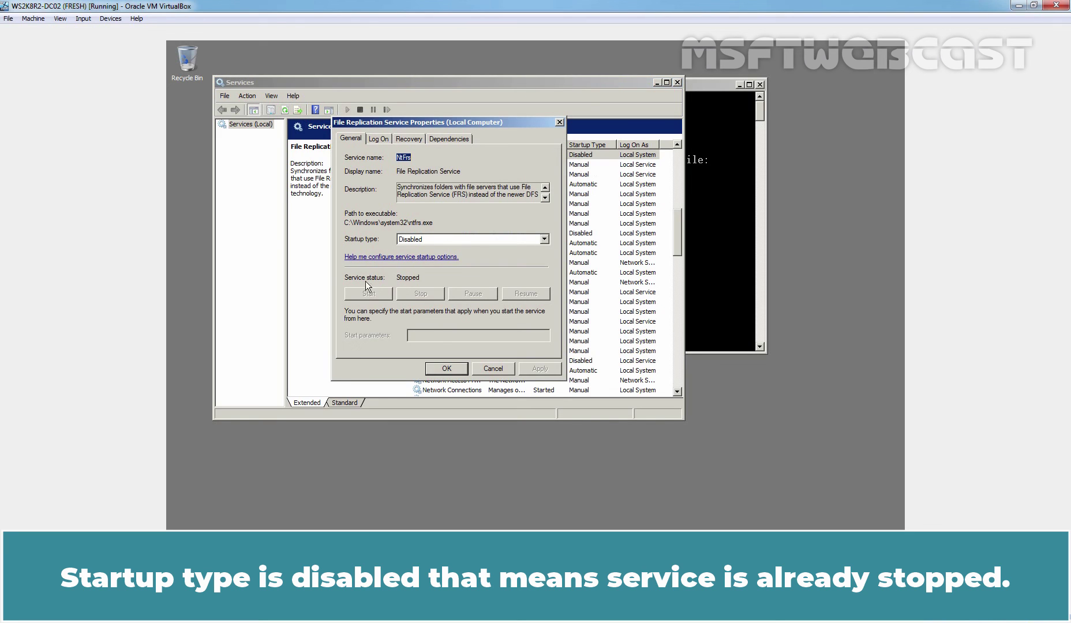
left_click(455, 367)
left_click(678, 83)
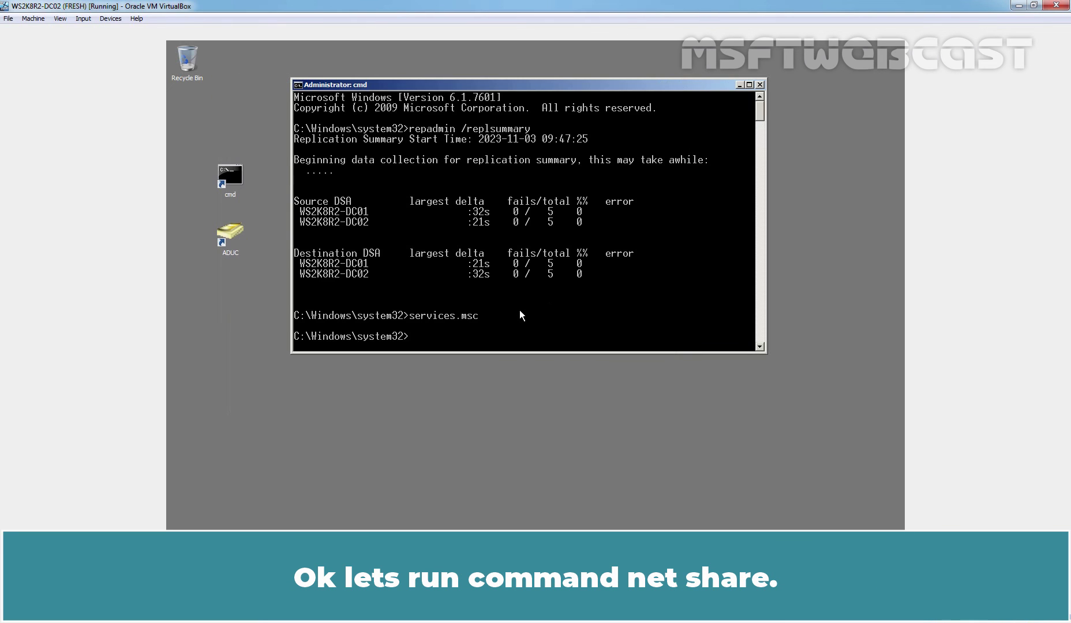
List the share paths on WS2K8R2-DC02 with net share and look in C:\Windows for the SYSVOL and SYSVOL_DFSR folders.
type("net share")
key("Return")
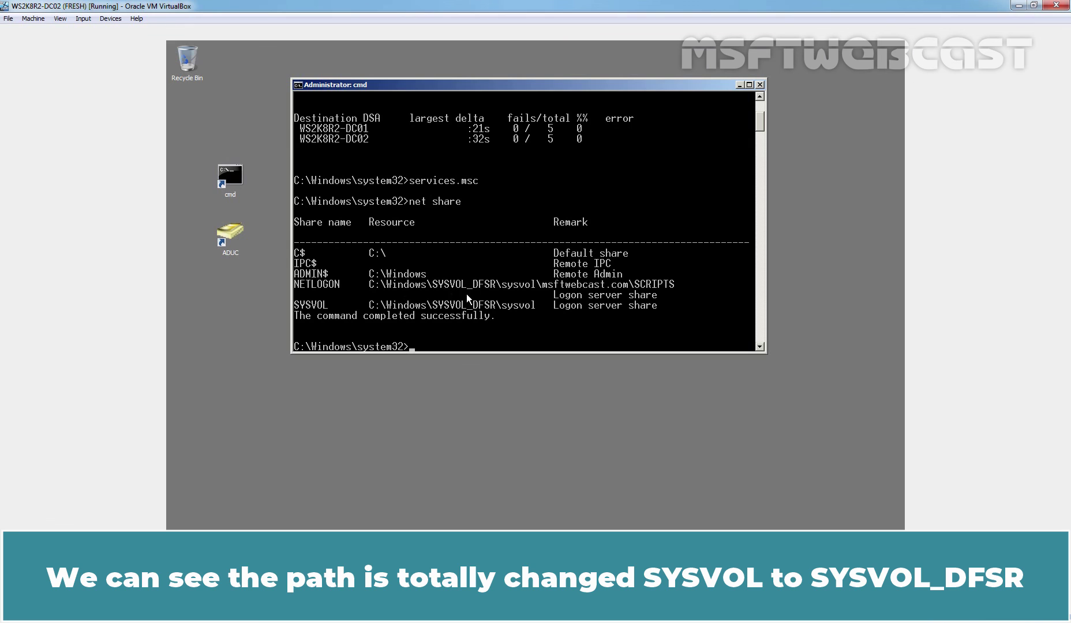
key("super+r")
type("c:\\win")
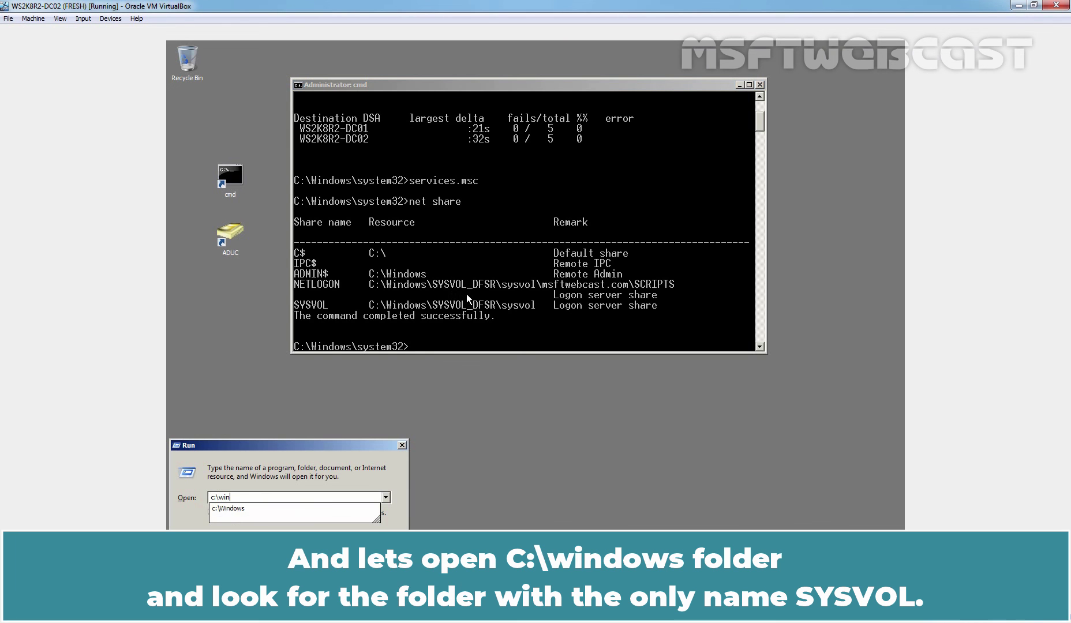
key("Down")
key("Return")
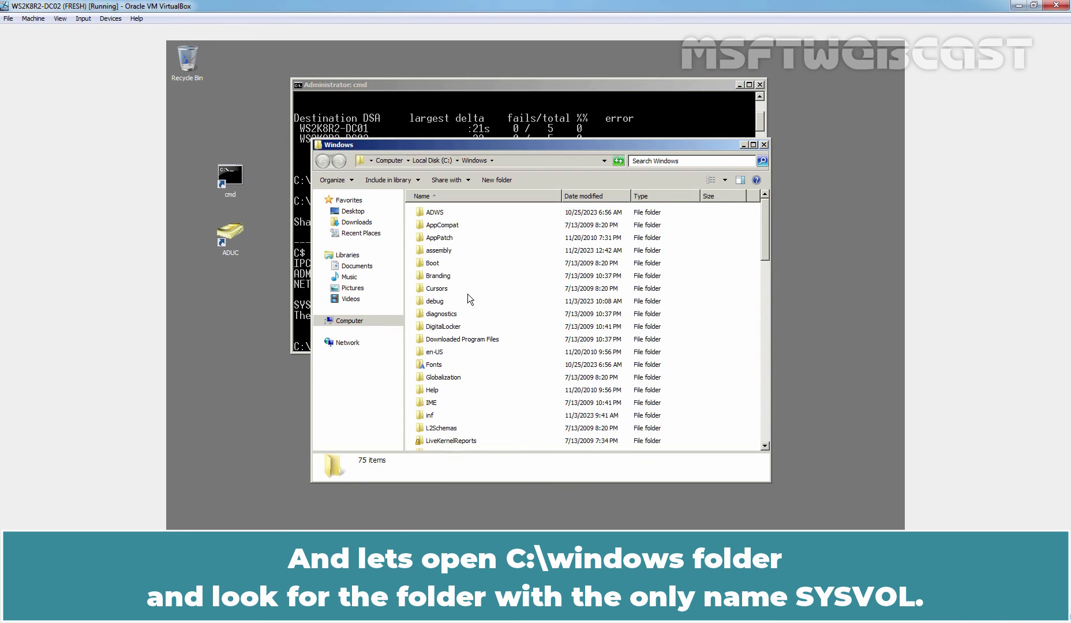
left_click(457, 304)
scroll(456, 312, "down", 6)
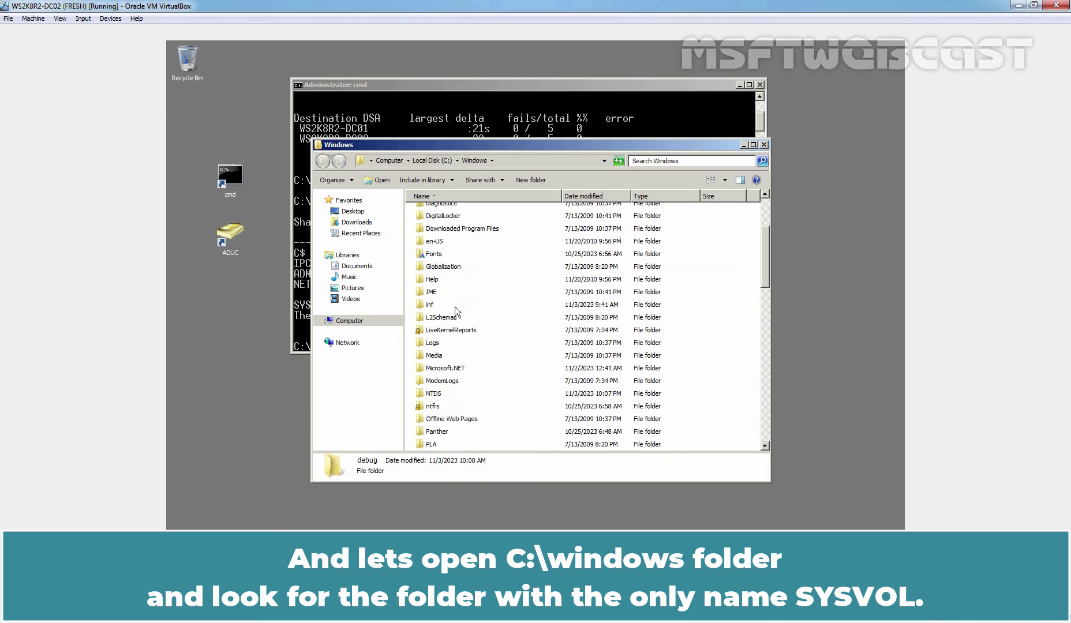
scroll(456, 311, "down", 5)
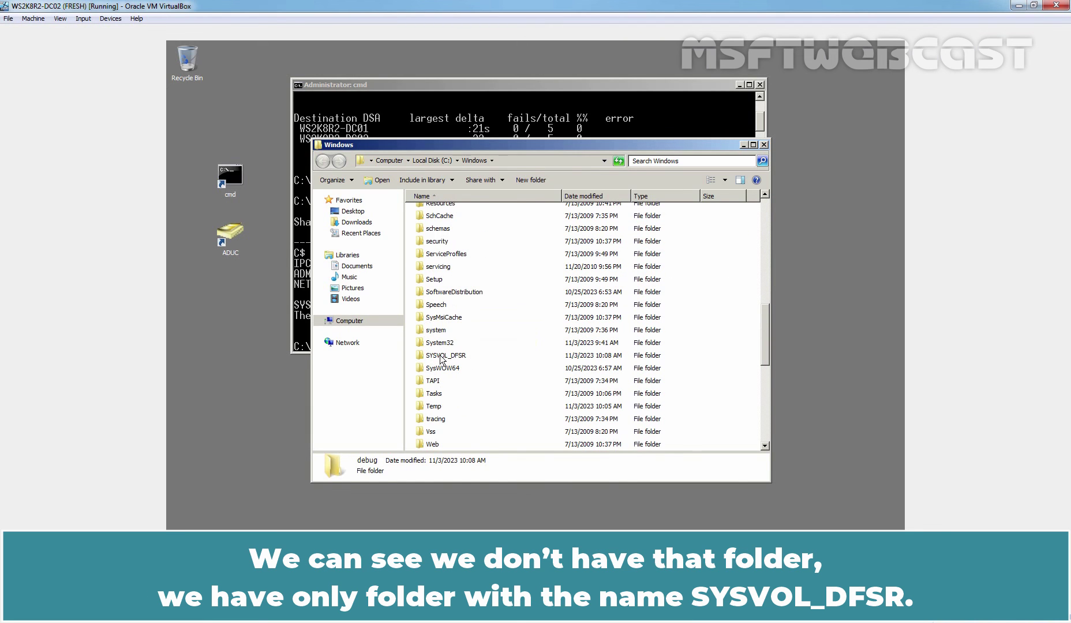
mouse_move(436, 359)
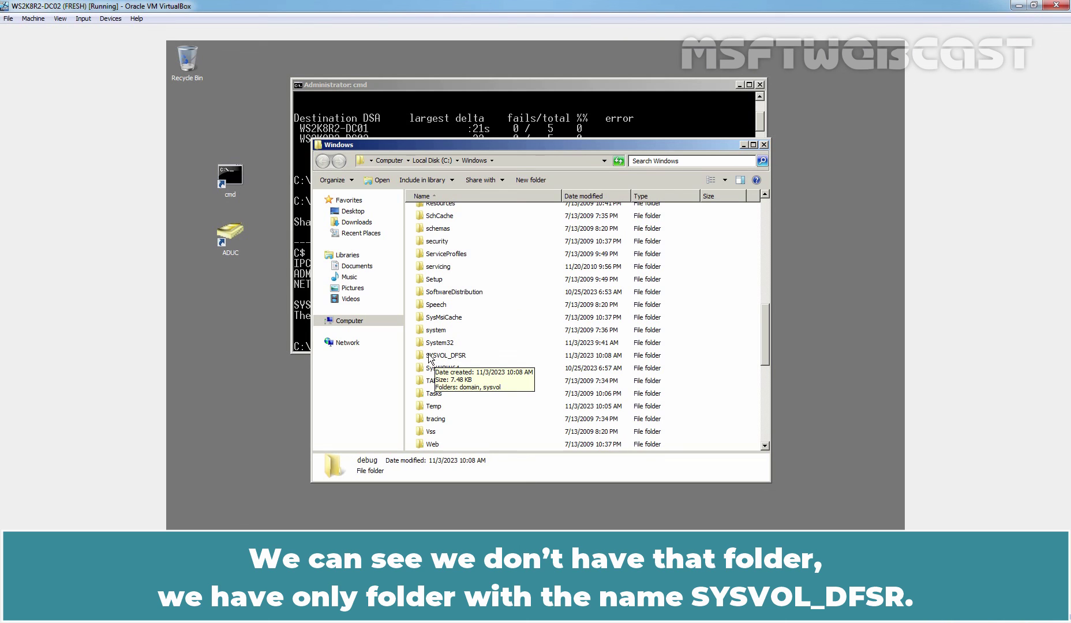